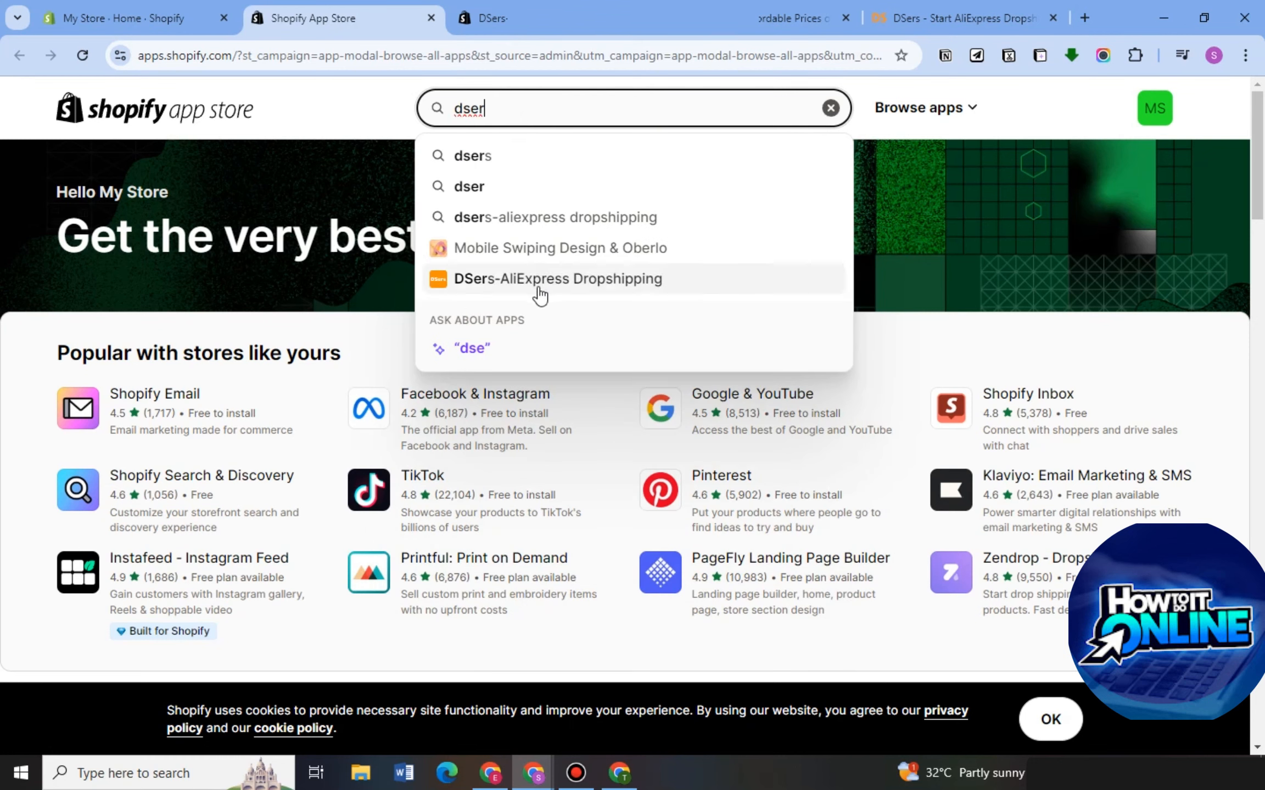
Open the DSers-AliExpress Dropshipping listing in the Shopify App Store and examine its description and feature list.
left_click(532, 288)
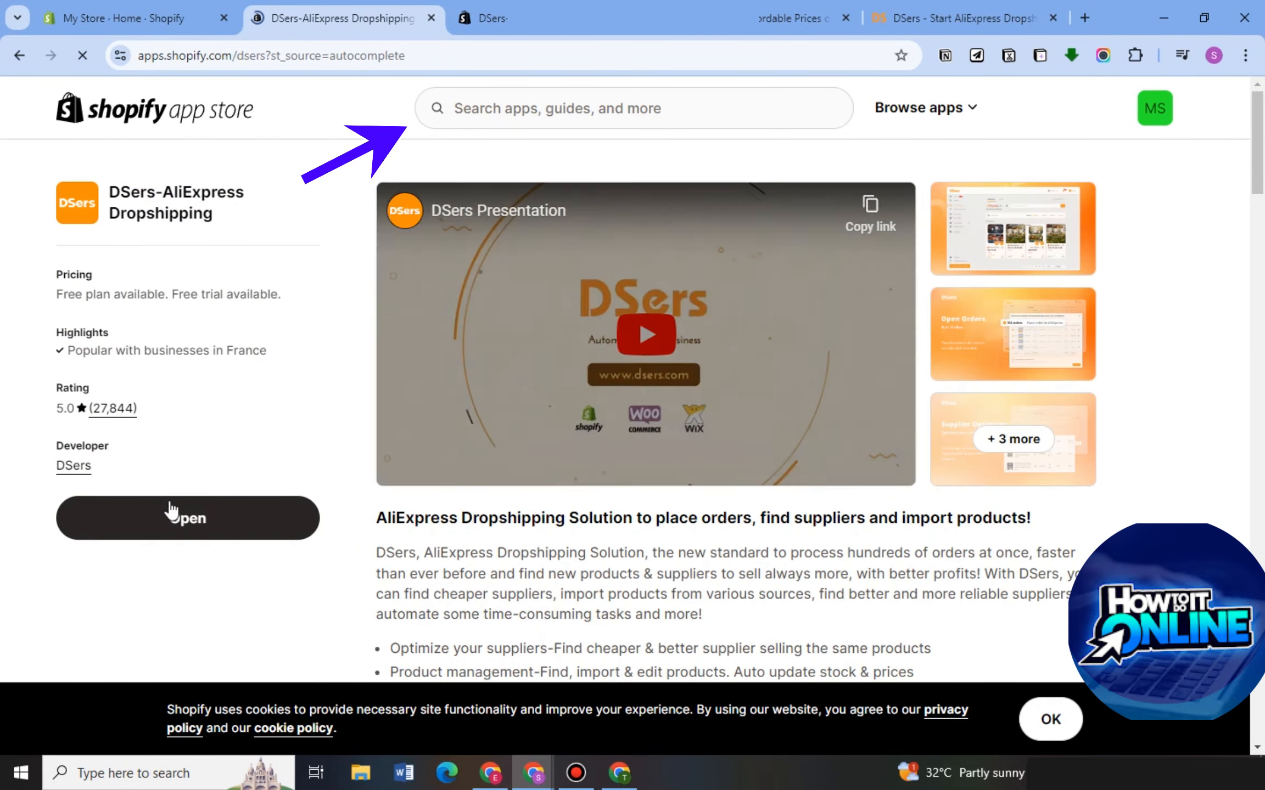
scroll(341, 422, "down", 3)
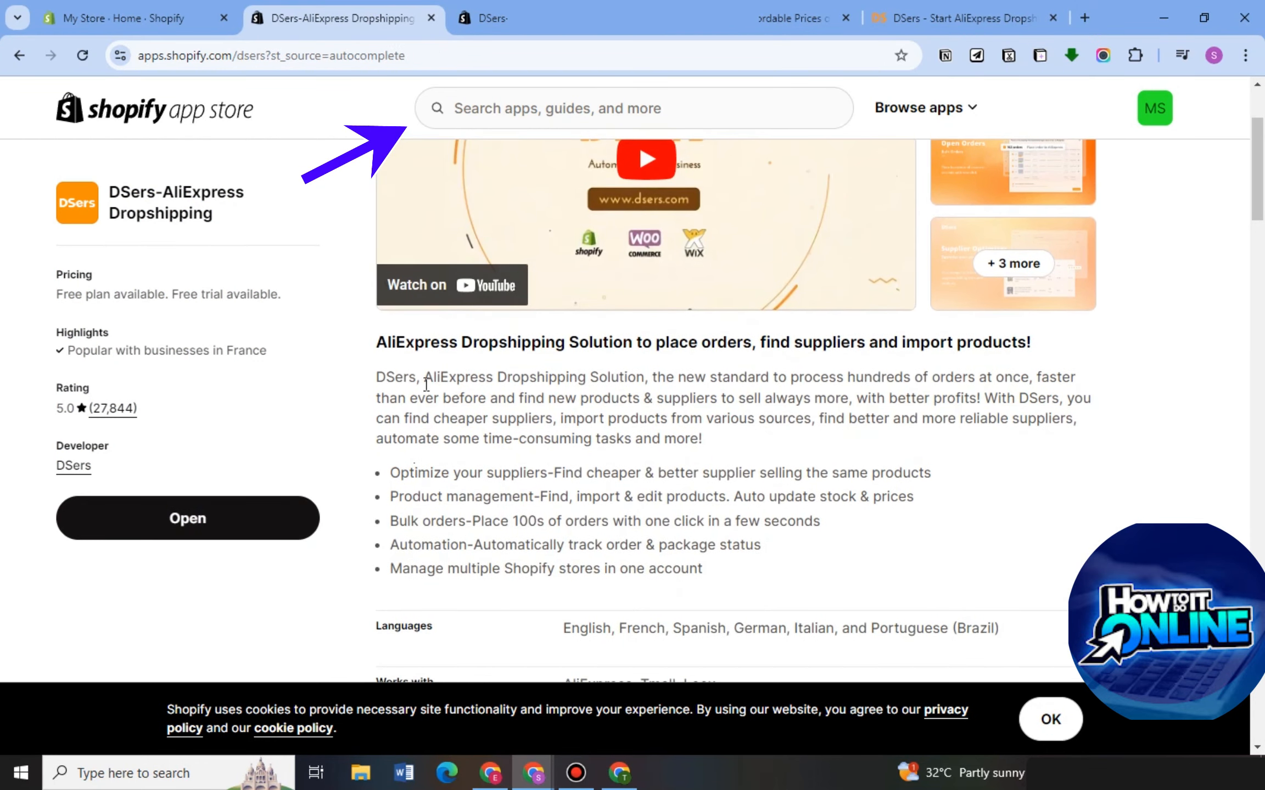
left_click_drag(373, 380, 790, 574)
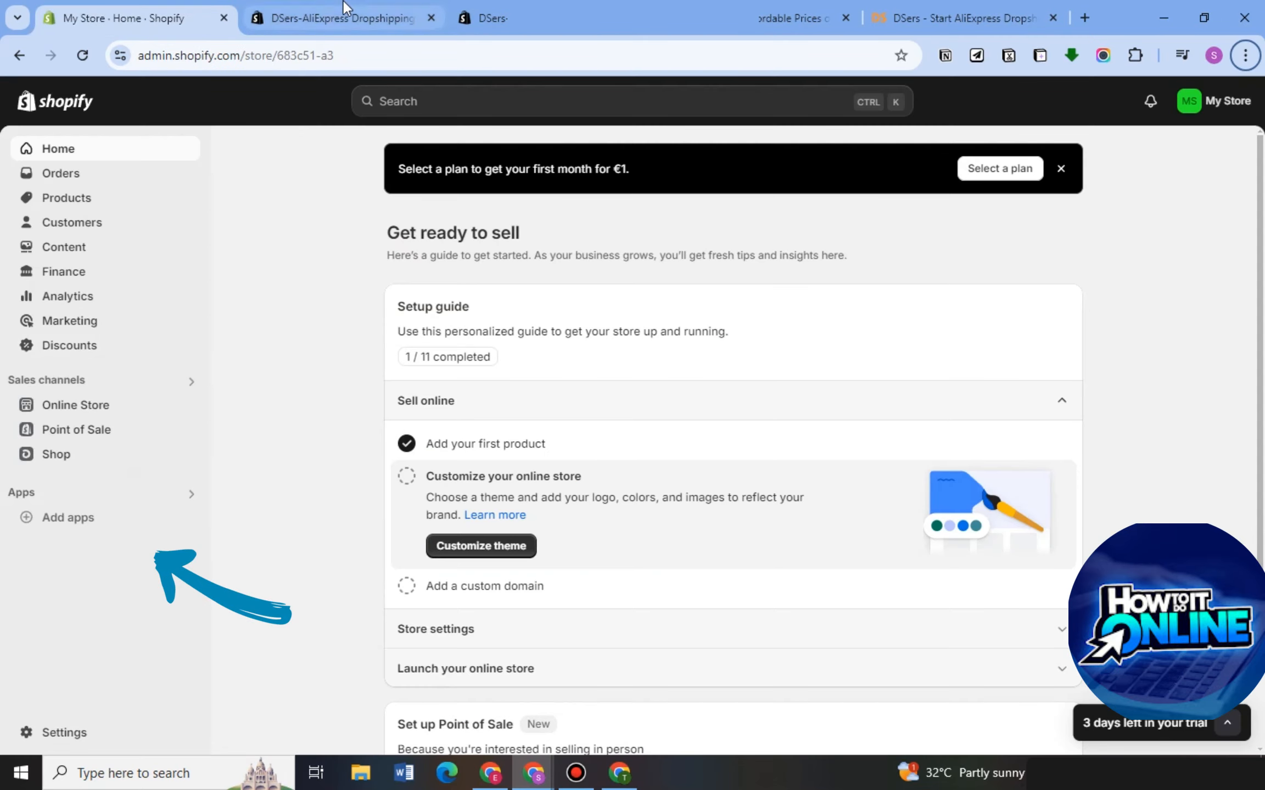
left_click(344, 7)
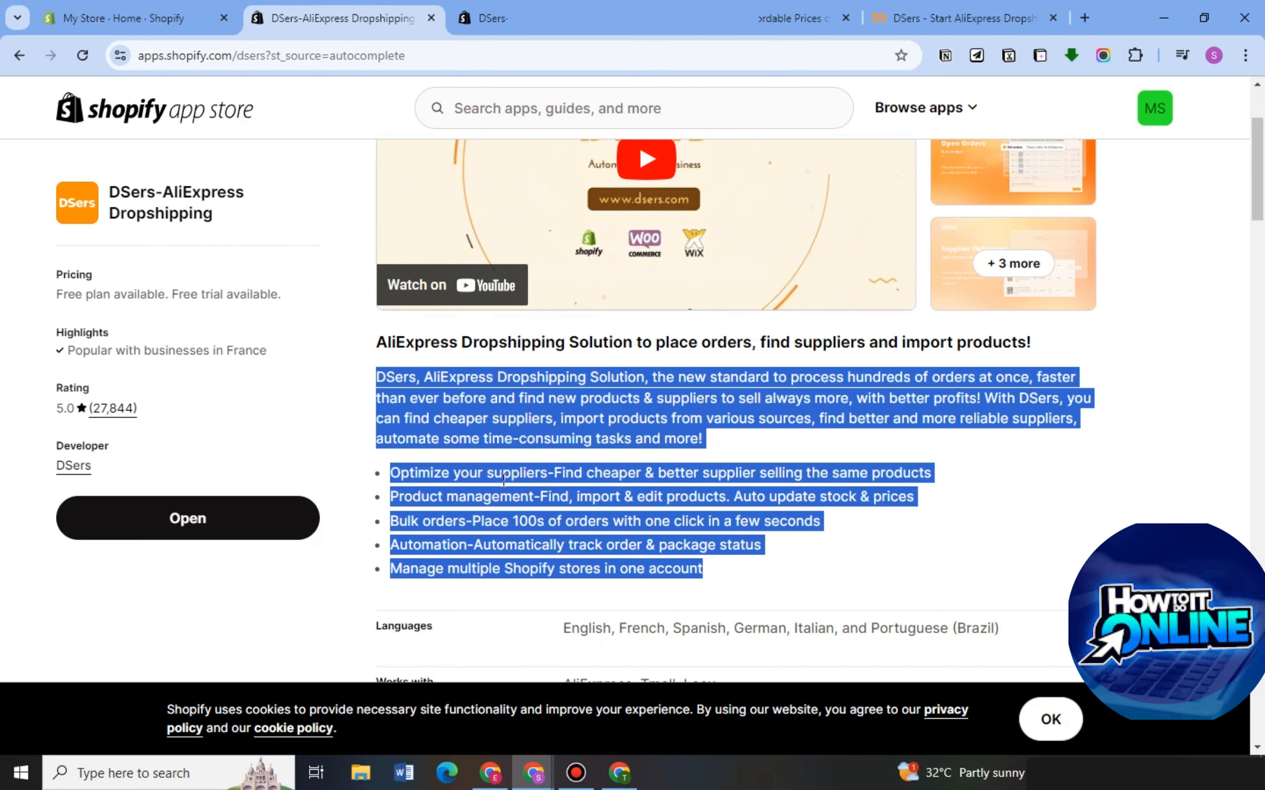
Open the account registration form on dsers.com and examine its email and password fields.
left_click(933, 17)
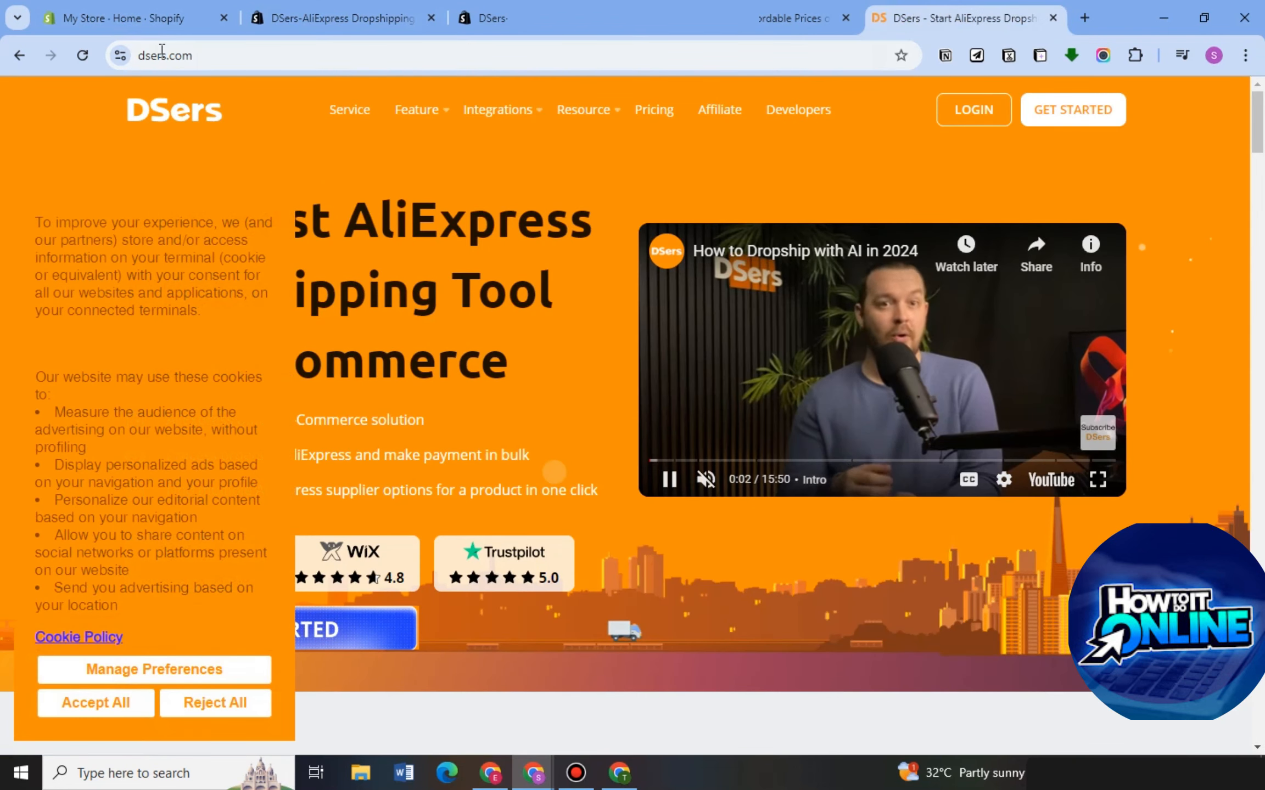
left_click(1045, 110)
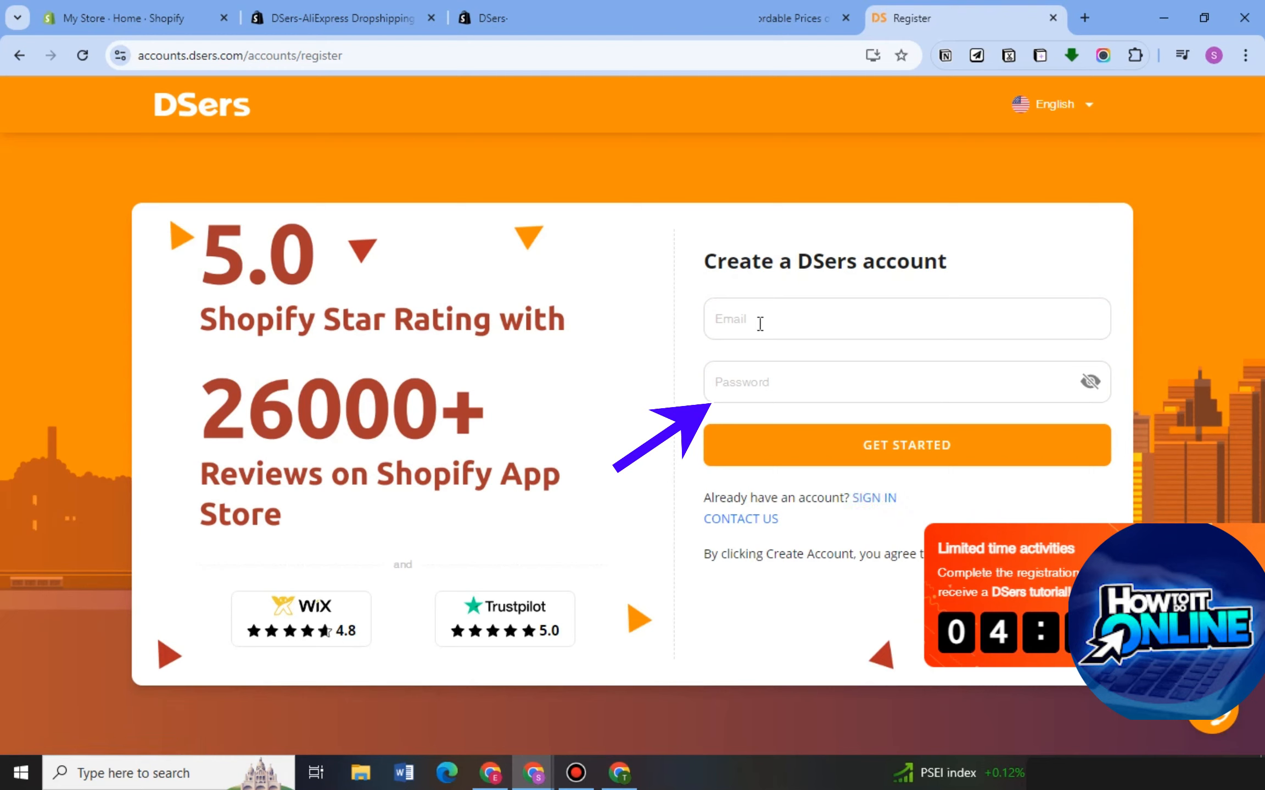
left_click(744, 318)
left_click(729, 398)
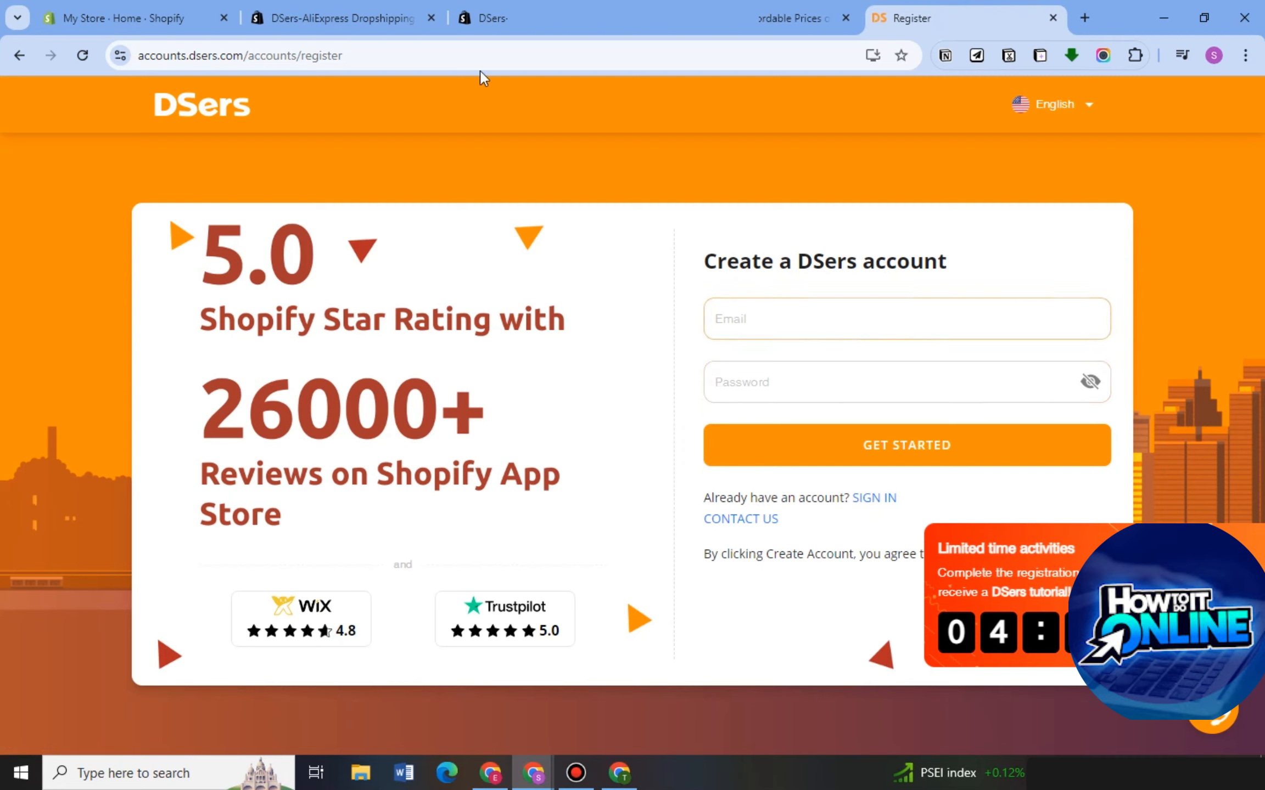
Go from the My Store admin to the Shopify App Store, search for "dser" and open the DSers-AliExpress Dropshipping listing.
left_click(126, 19)
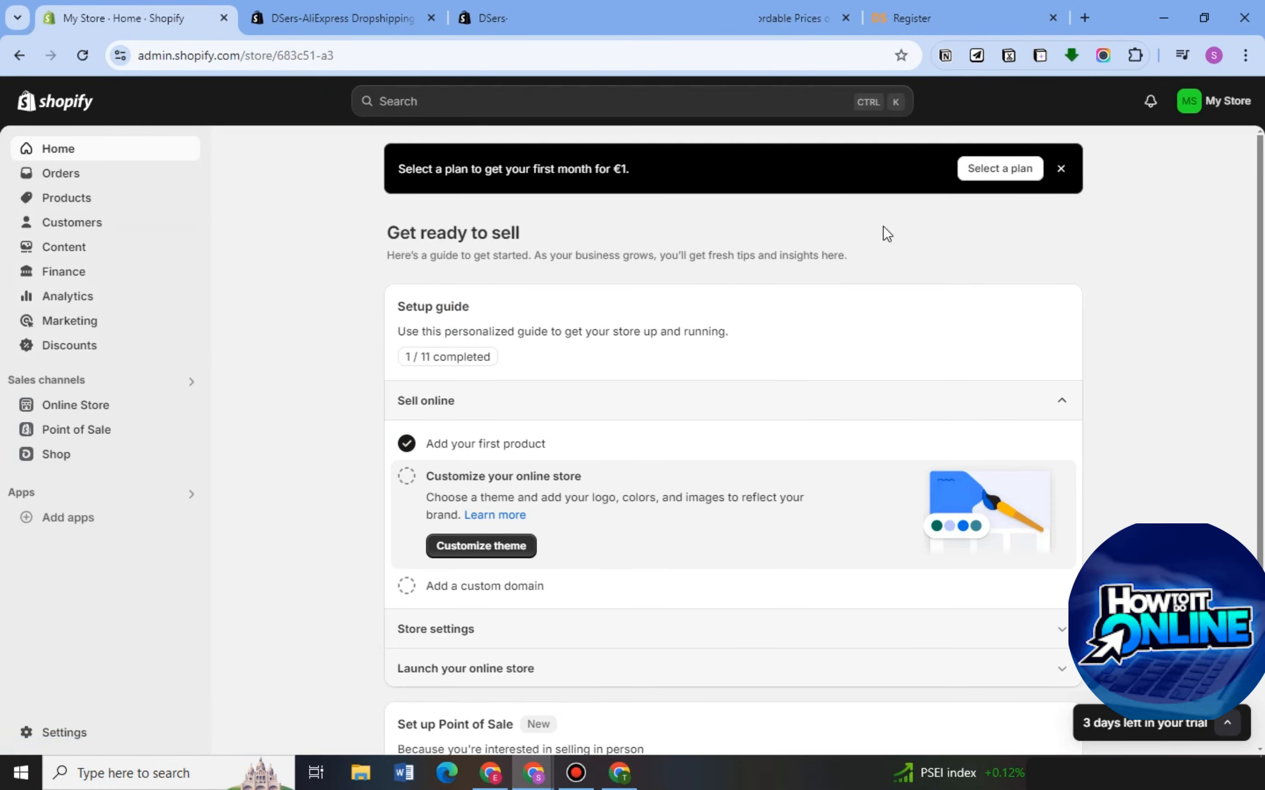
left_click(86, 516)
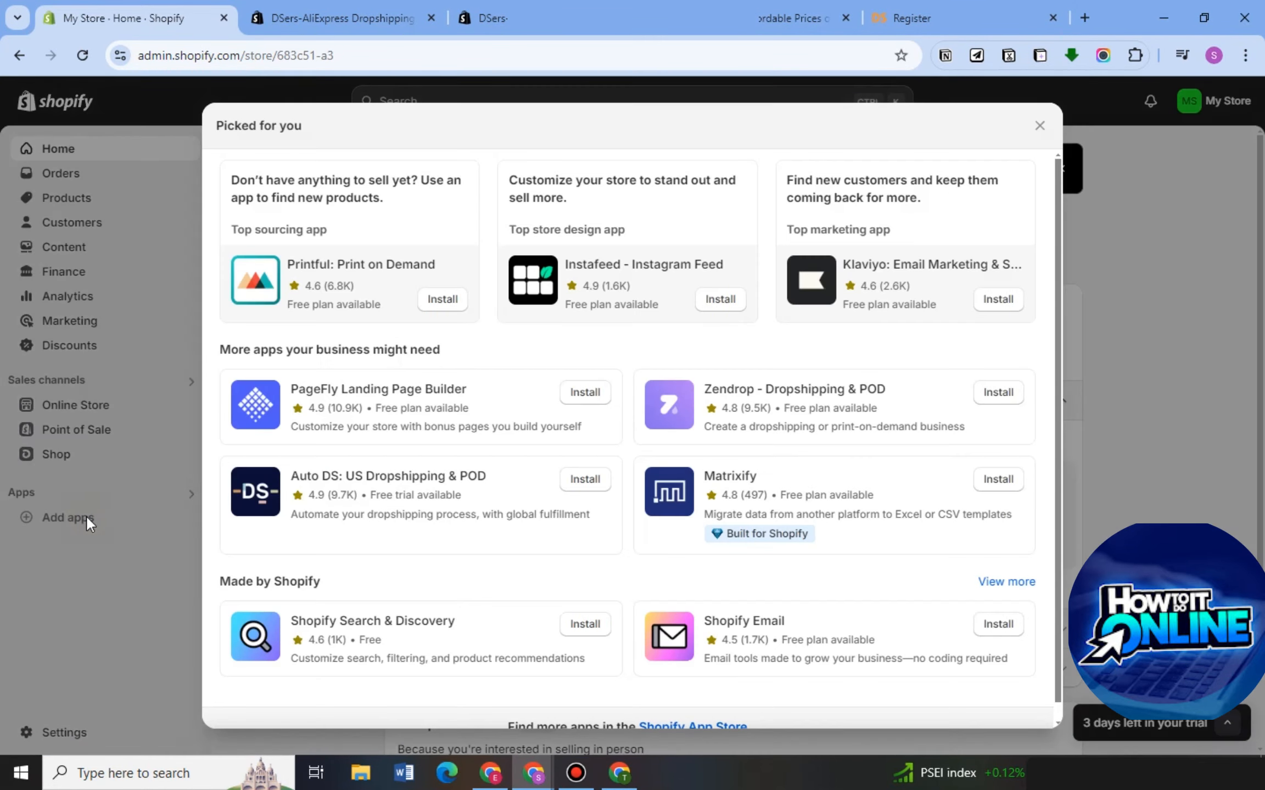
left_click(697, 725)
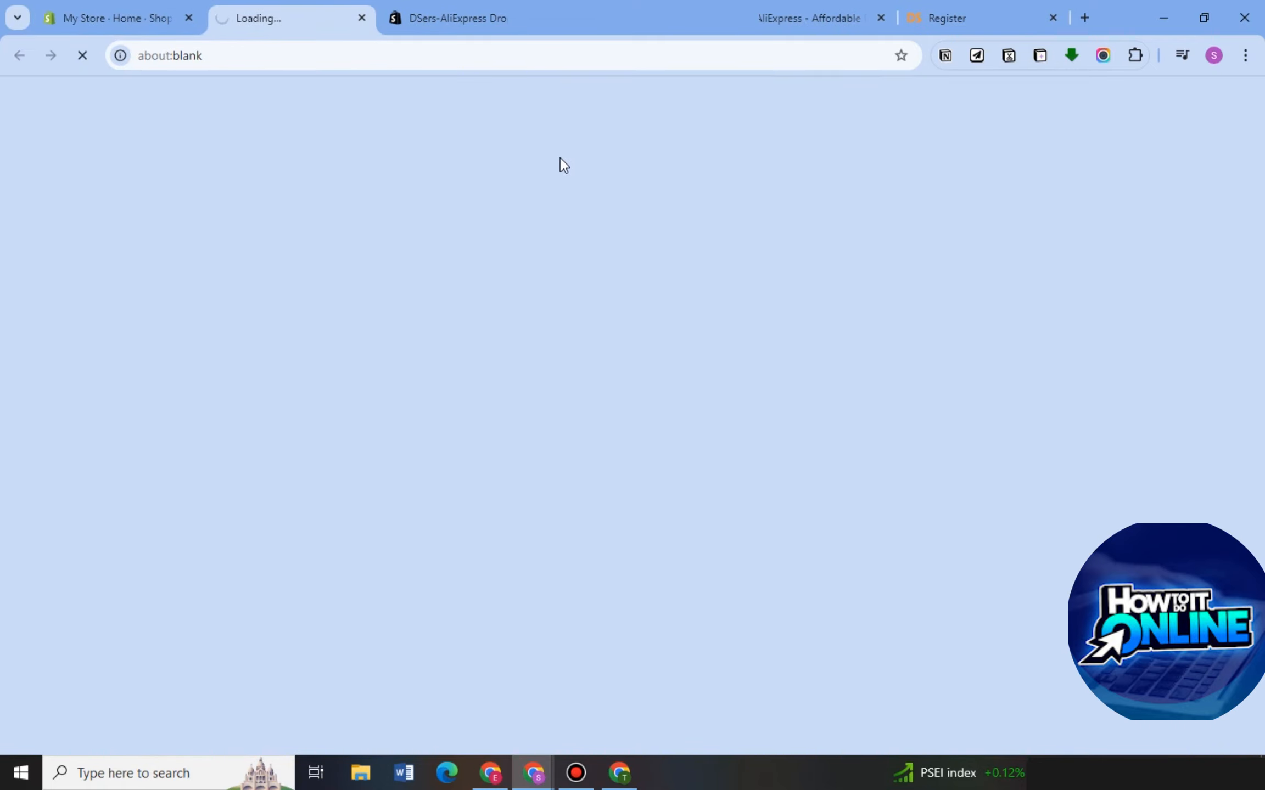
type("dser")
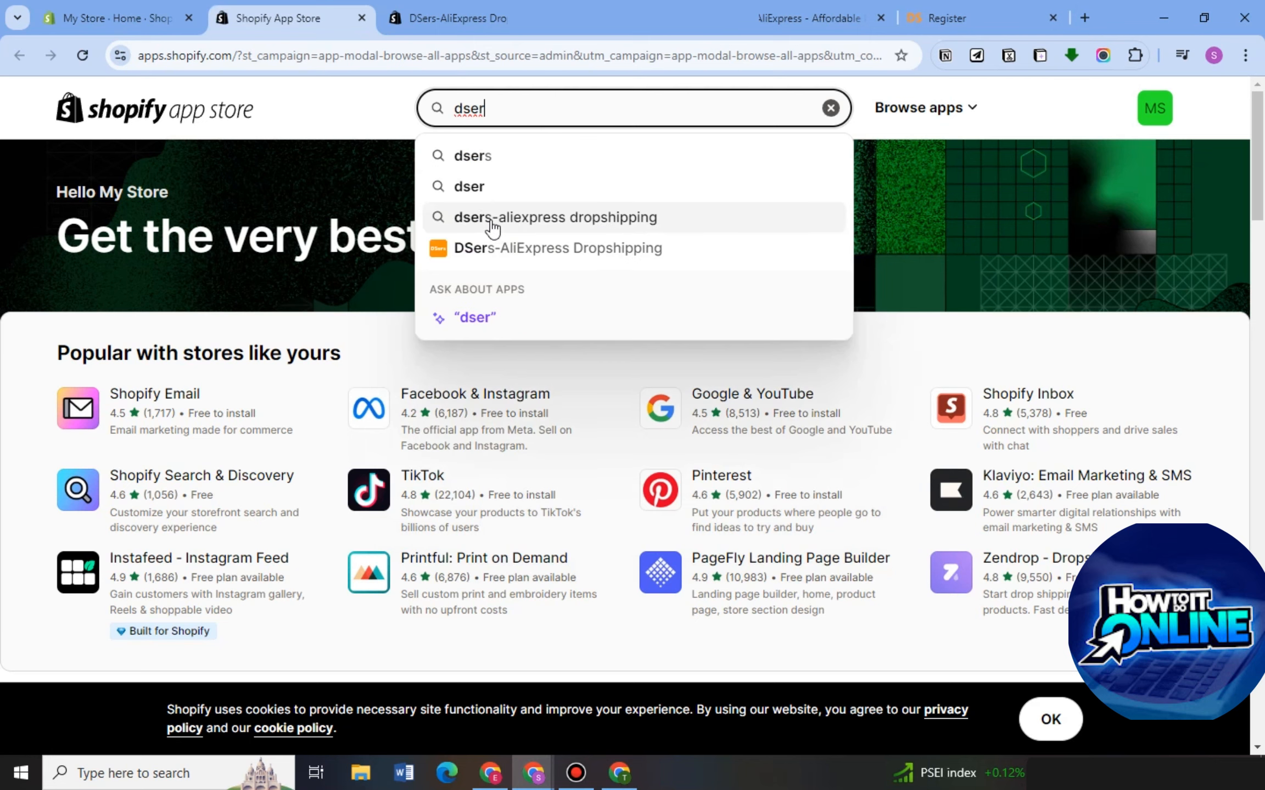
left_click(499, 242)
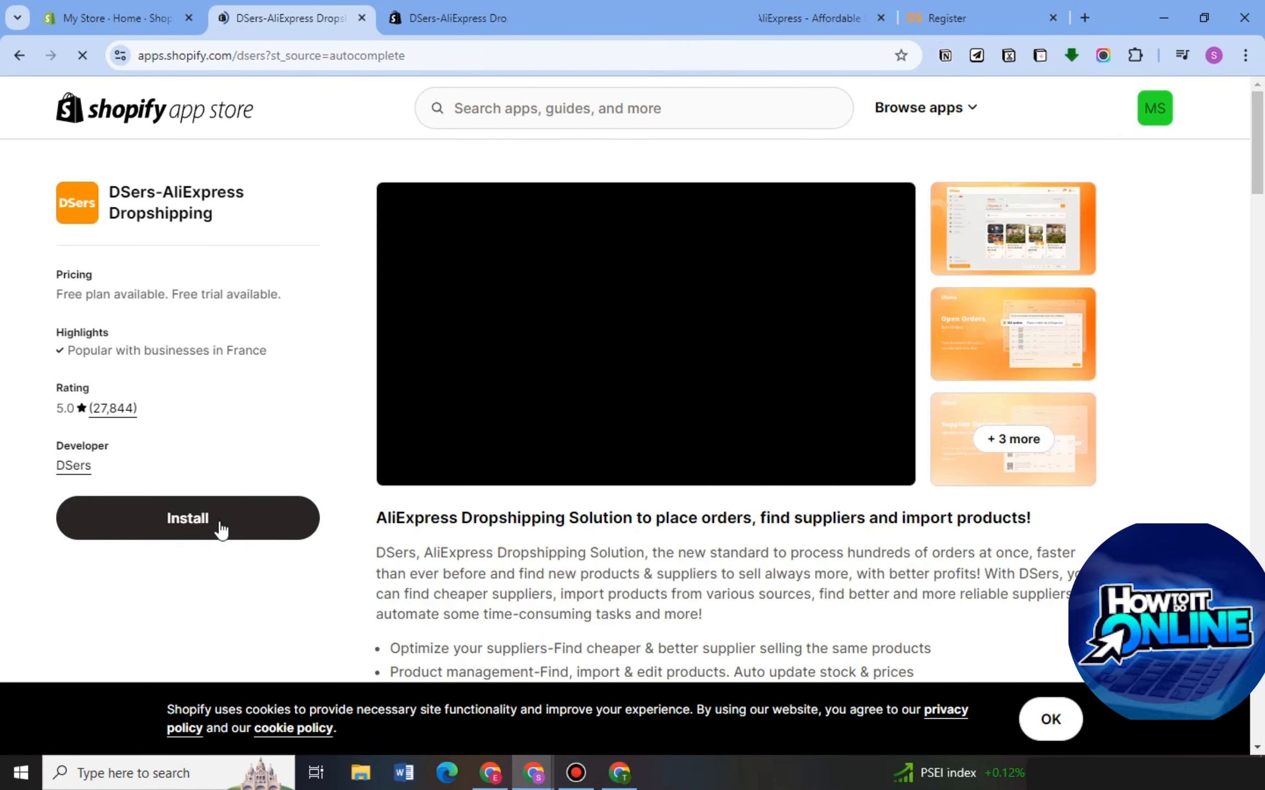
Install the DSers-AliExpress Dropshipping app, authorize the logged-in DSers account to bind with Shopify, and dismiss the reward pop-up.
left_click(219, 527)
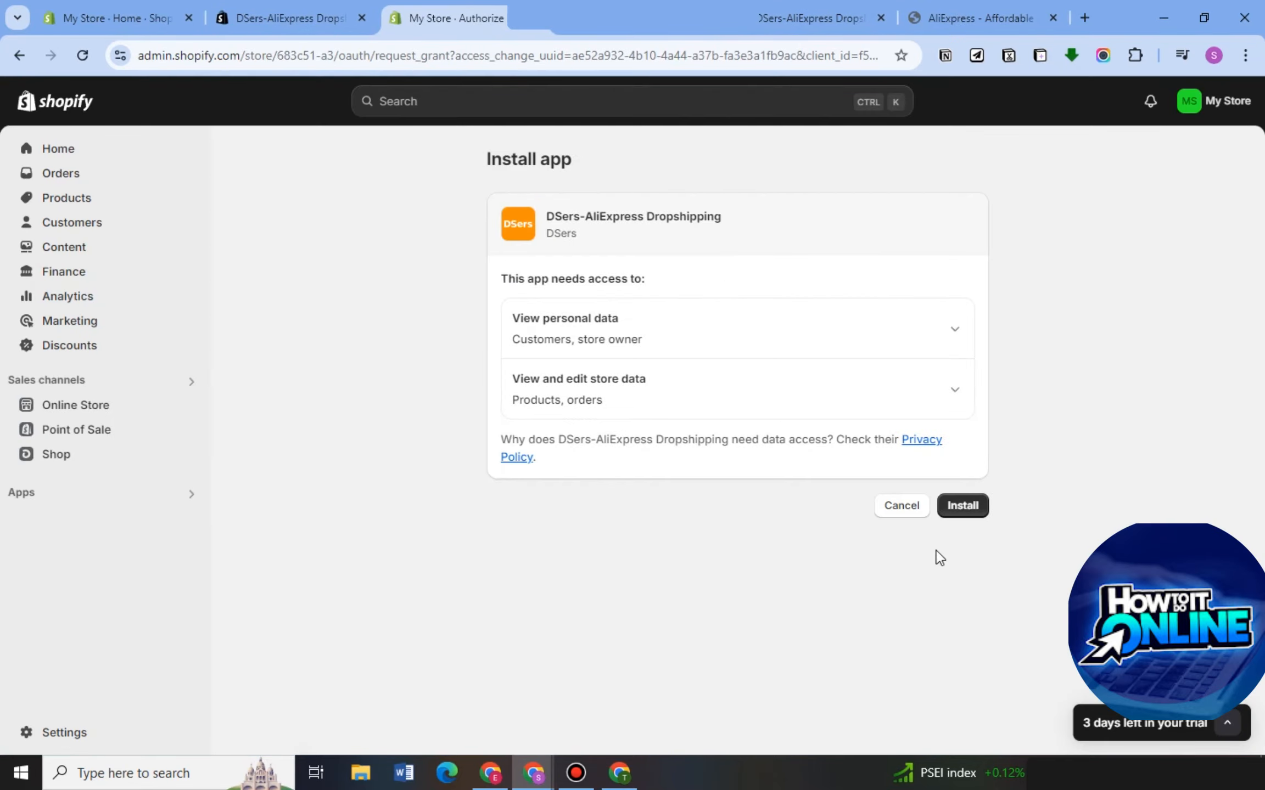
left_click(970, 513)
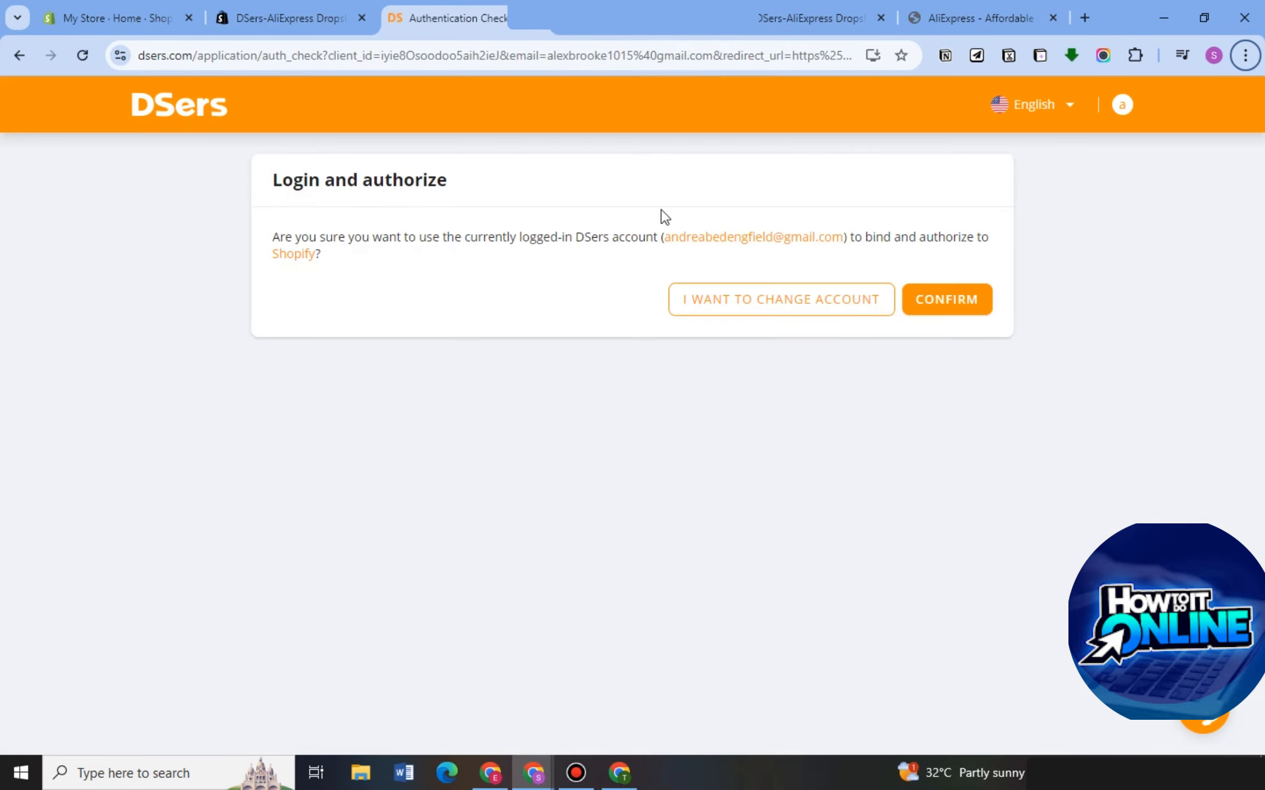
left_click(953, 310)
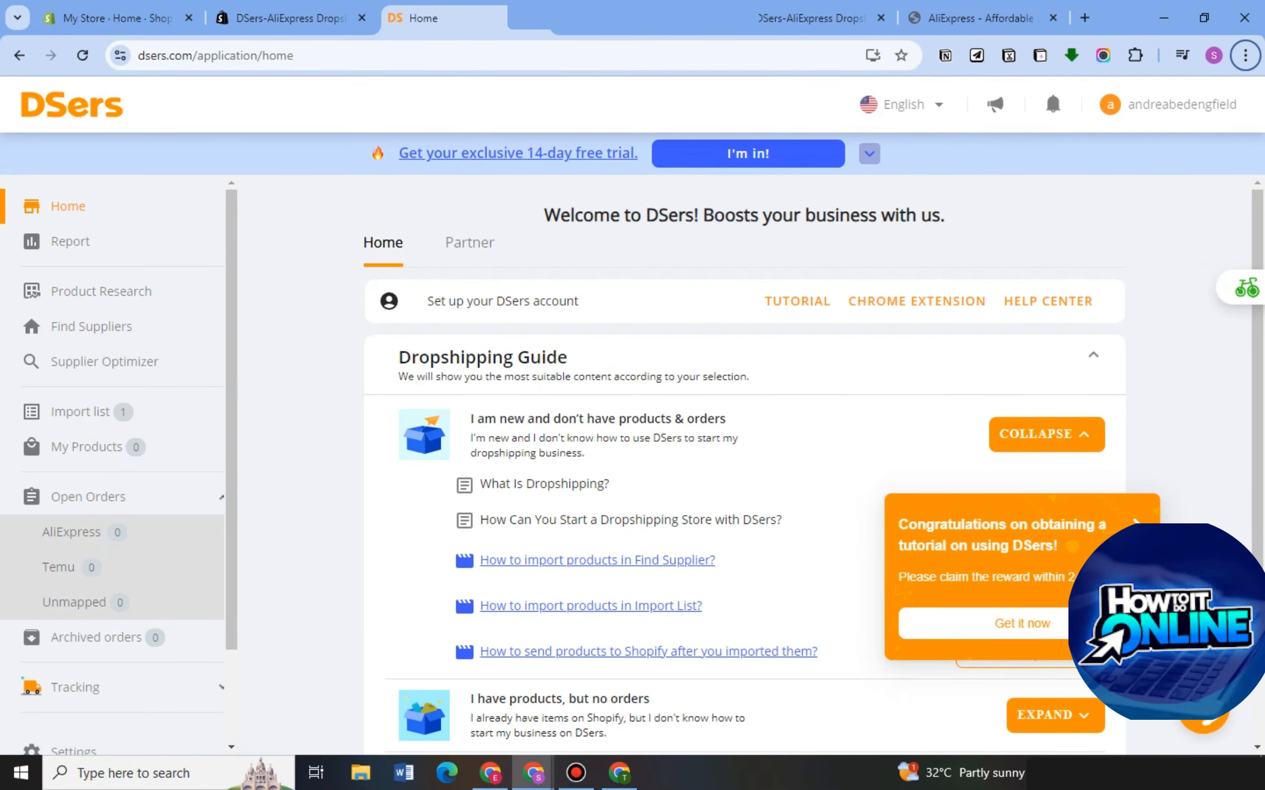
left_click(1140, 526)
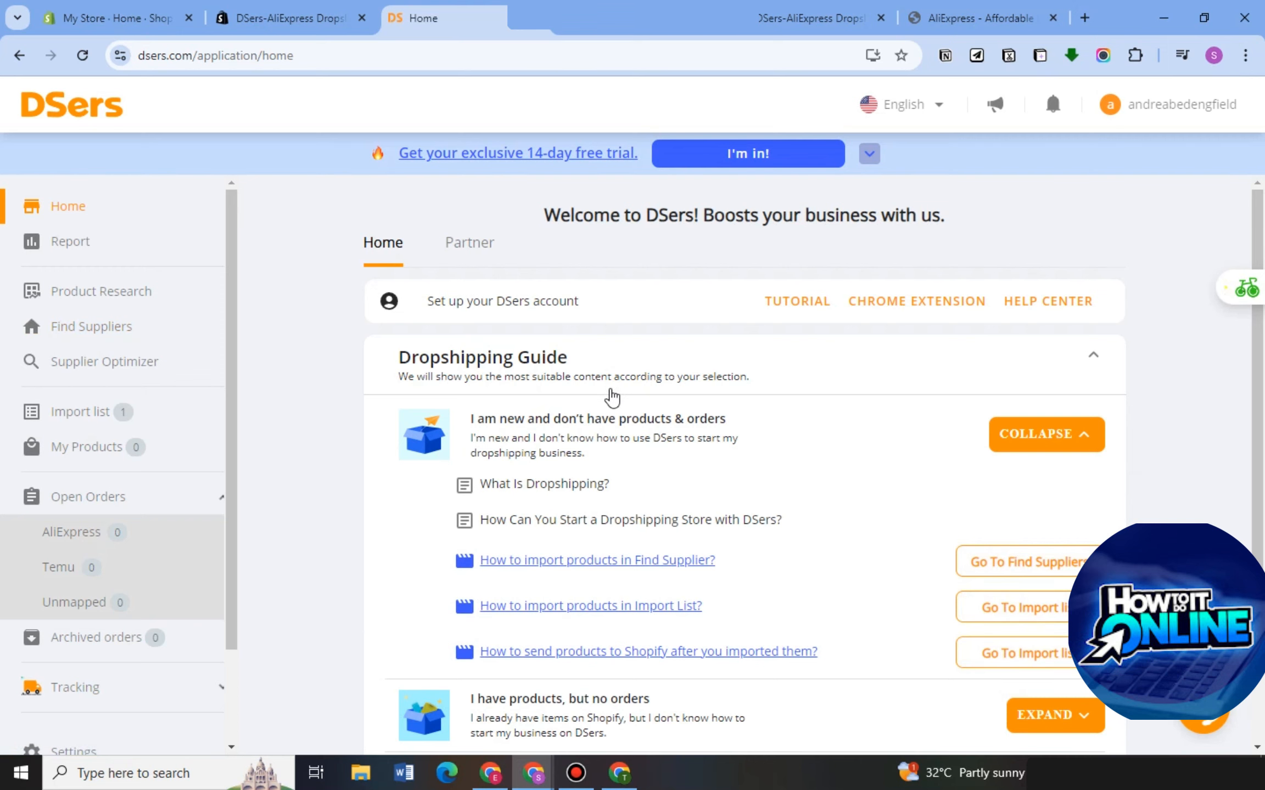
scroll(655, 467, "down", 2)
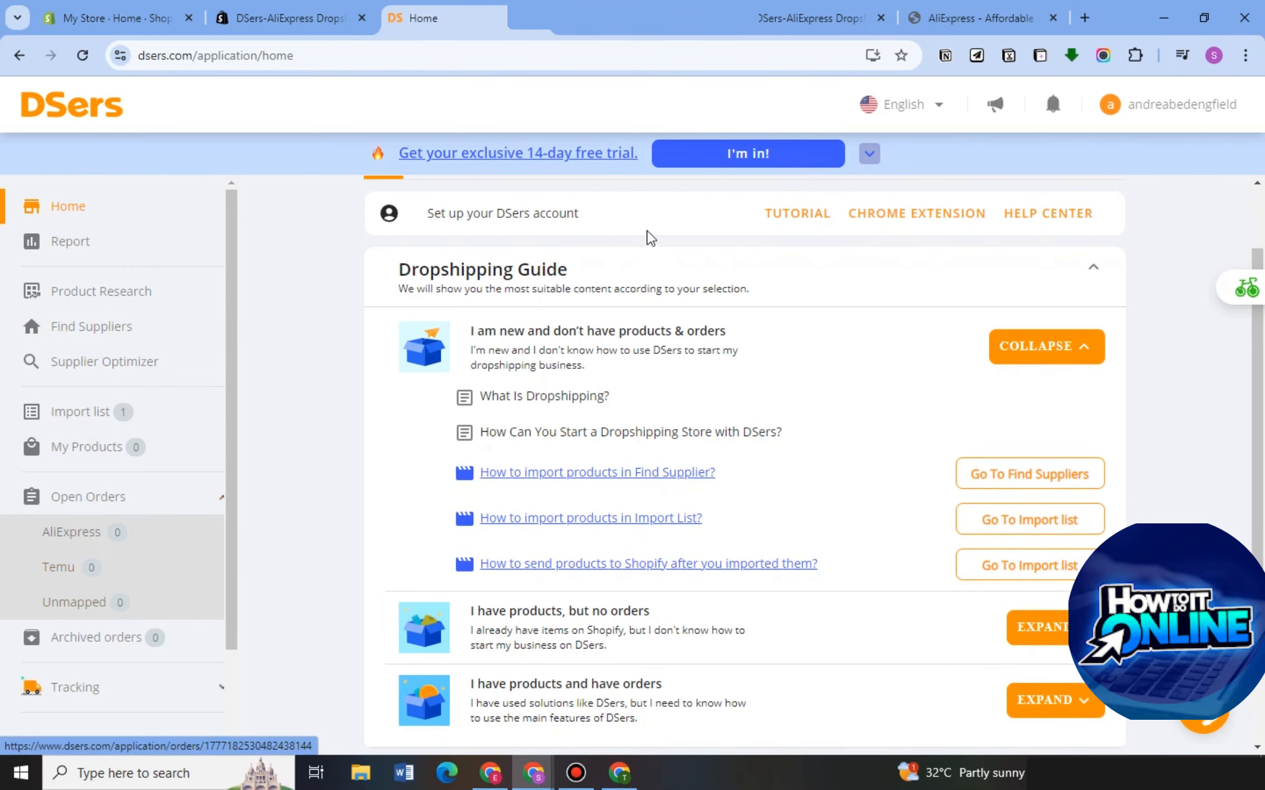
Close the duplicate DSers app listing page and switch to the AliExpress site.
left_click(632, 28)
left_click(761, 18)
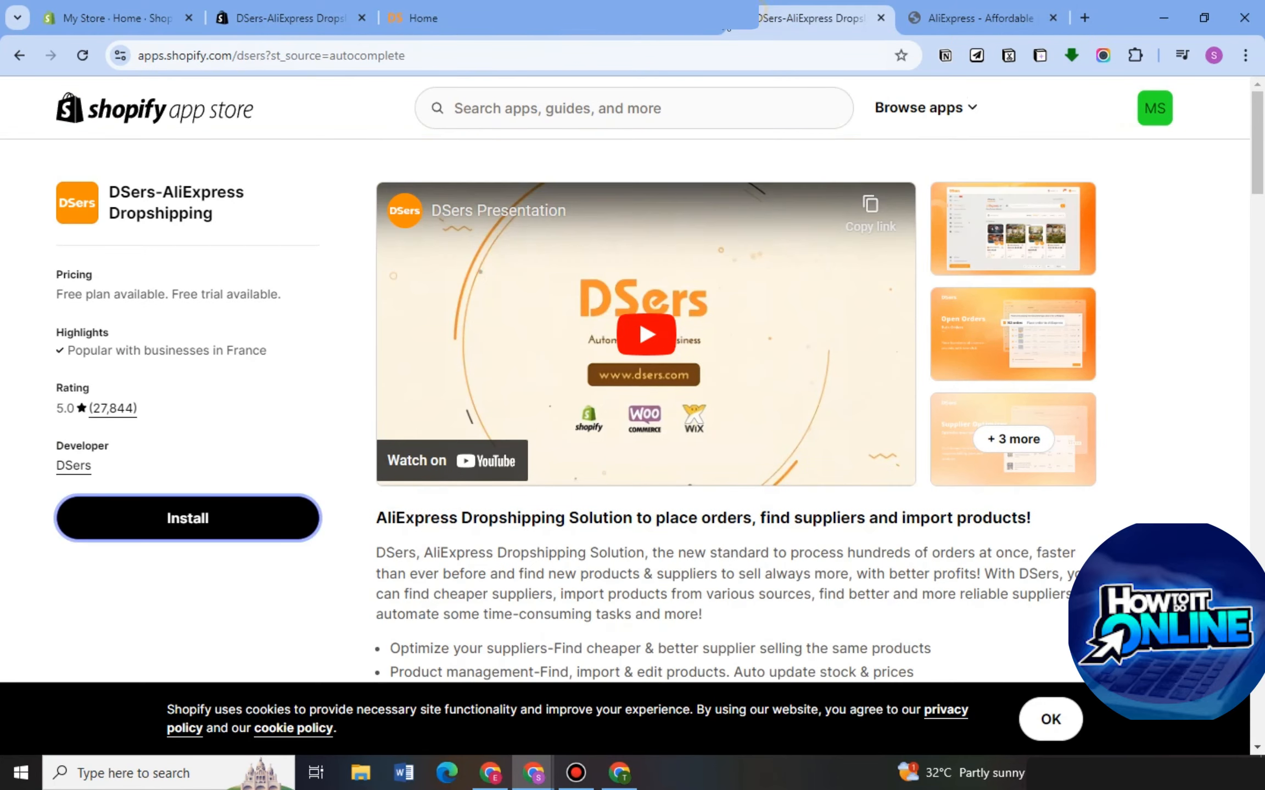
left_click(707, 18)
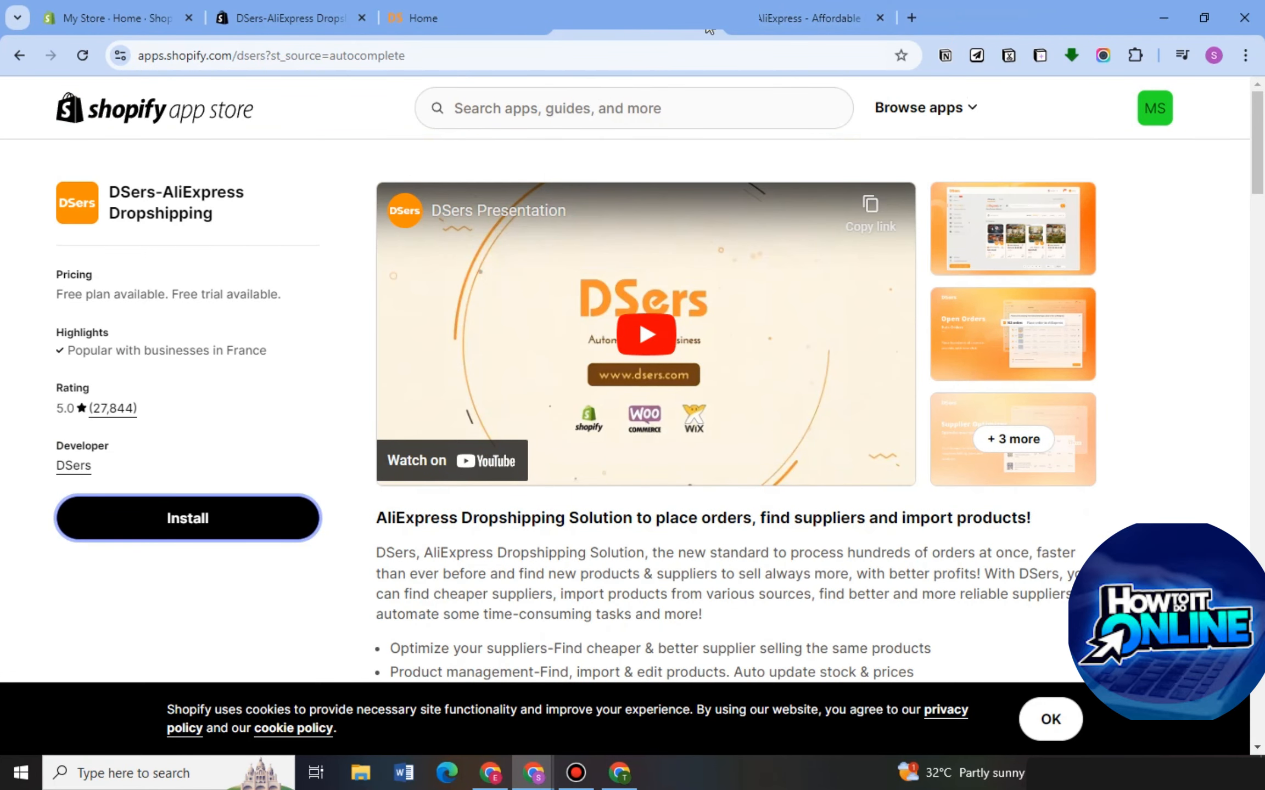
left_click(707, 19)
left_click(821, 206)
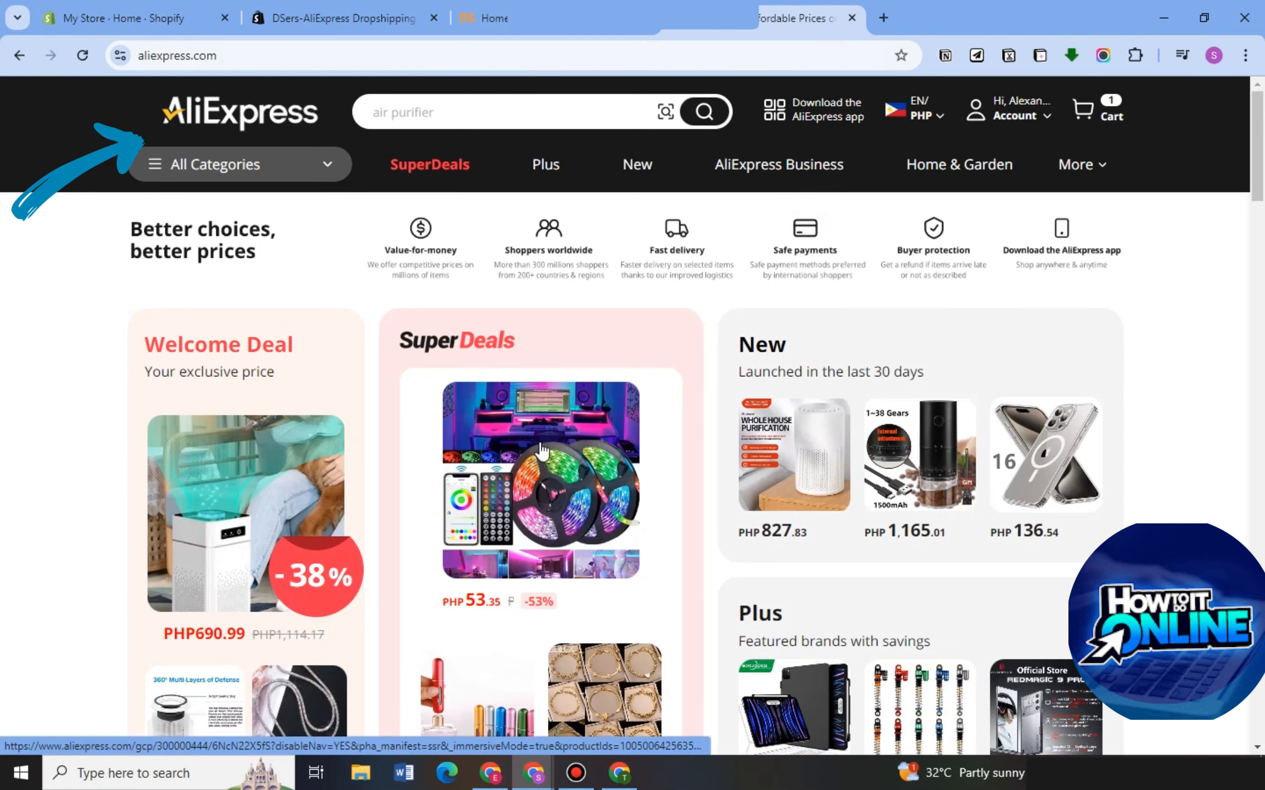
Search AliExpress for "bluetooth" and look through the product results.
left_click(468, 114)
type("bluet")
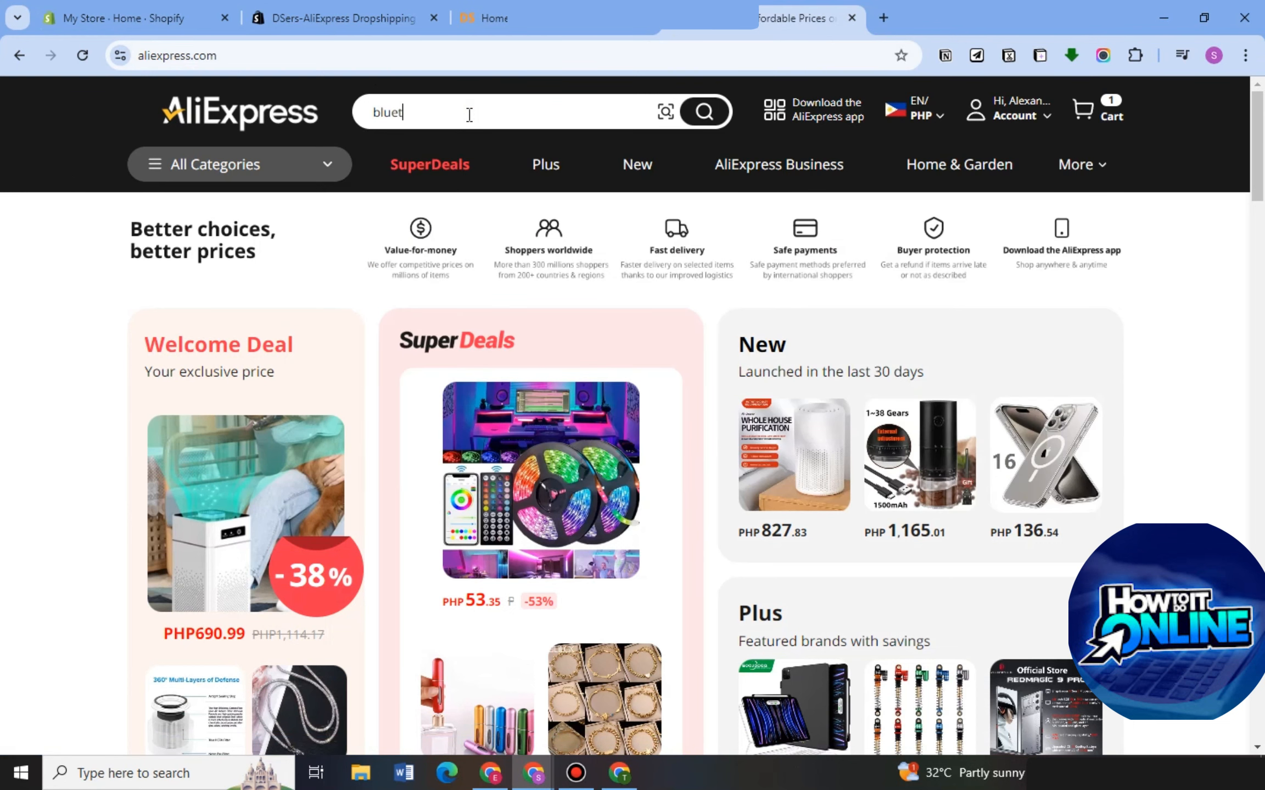
type("ooth")
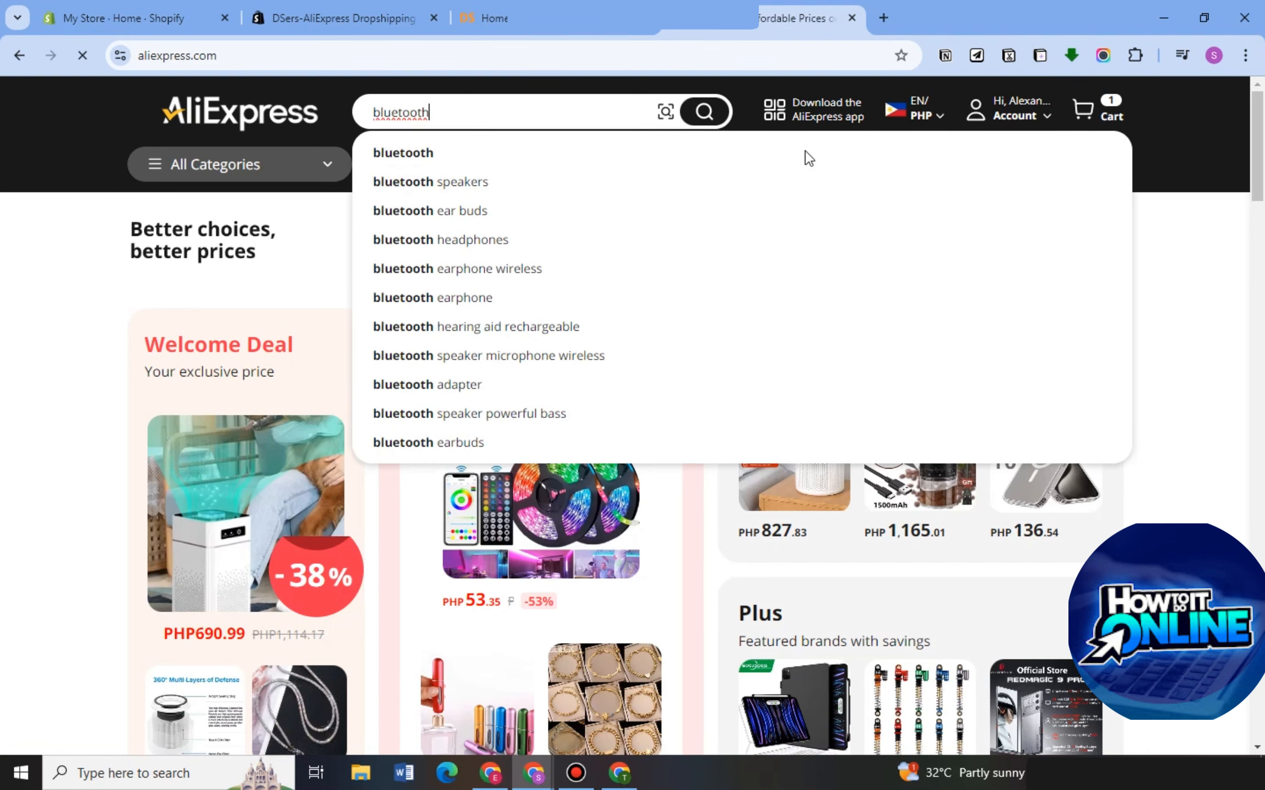
key("Return")
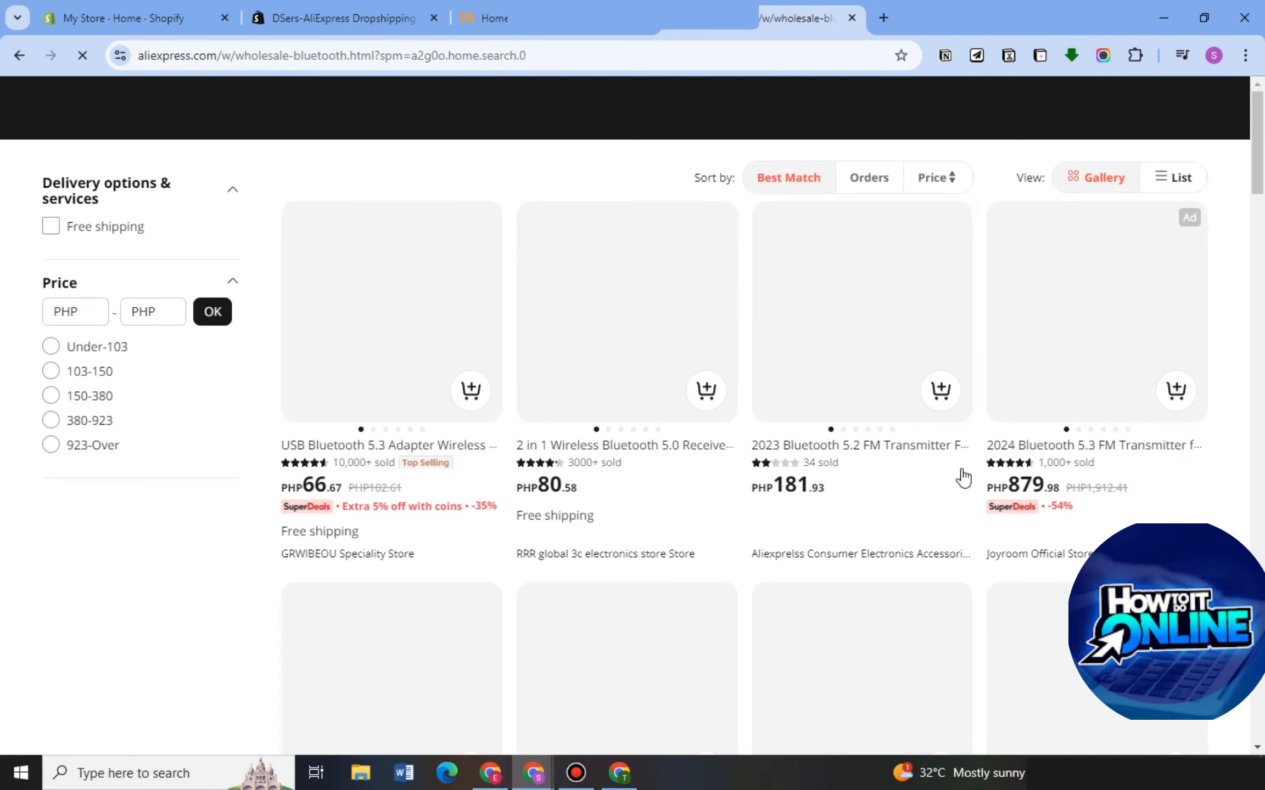
scroll(698, 409, "down", 1)
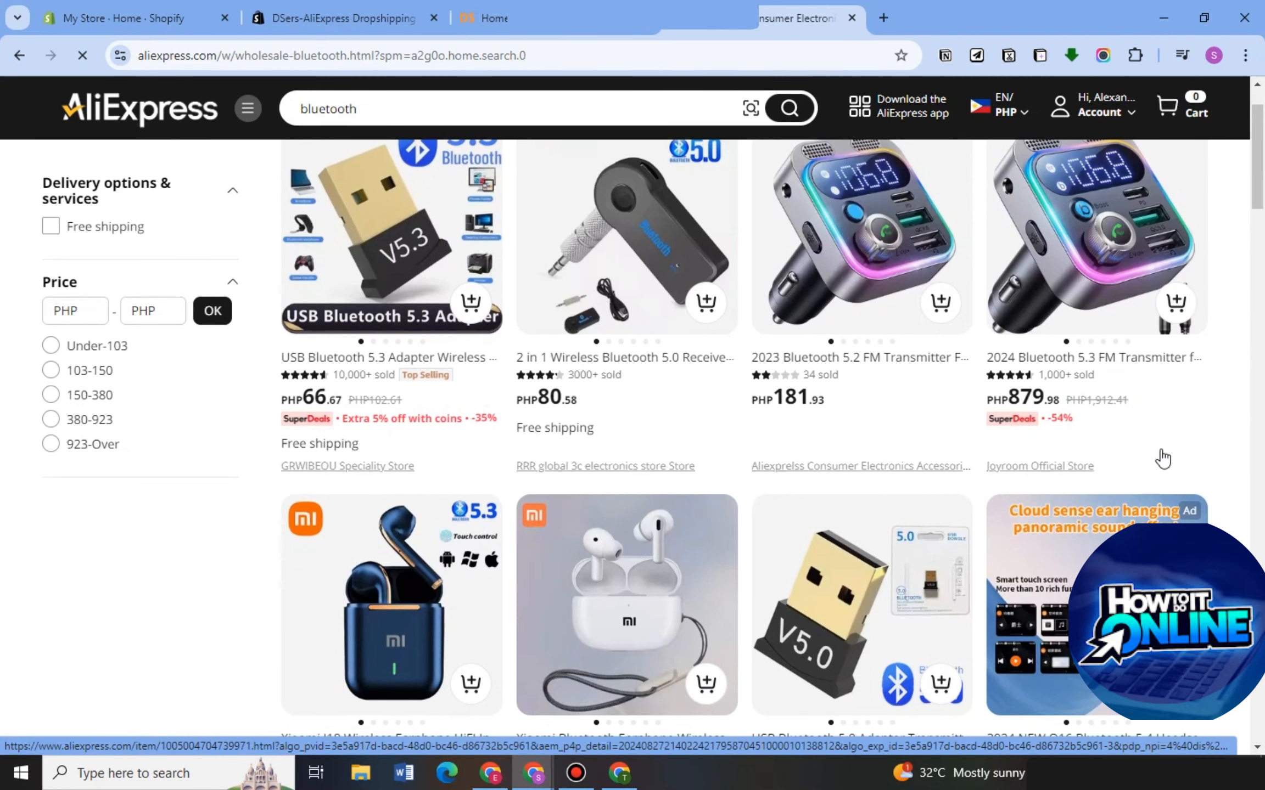
scroll(1146, 465, "up", 1)
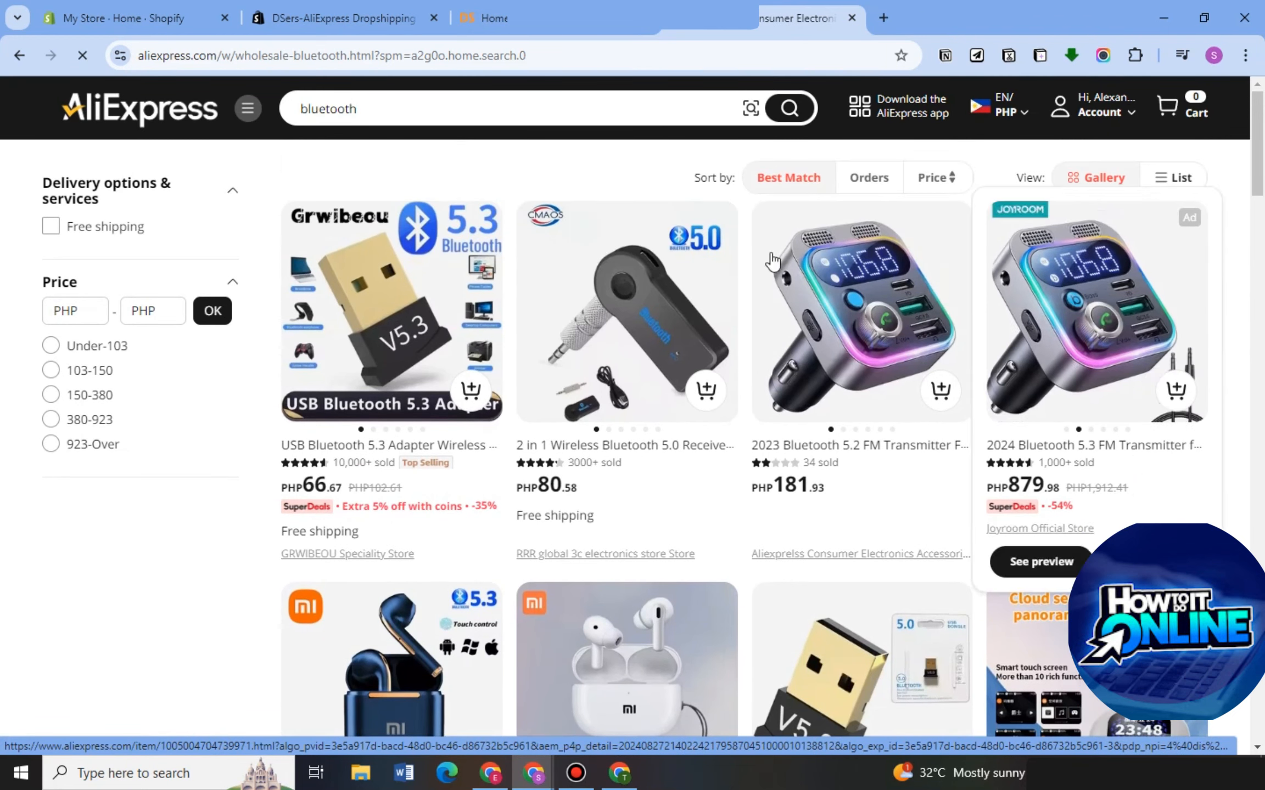
Switch to DSers and open the Import list.
left_click(505, 18)
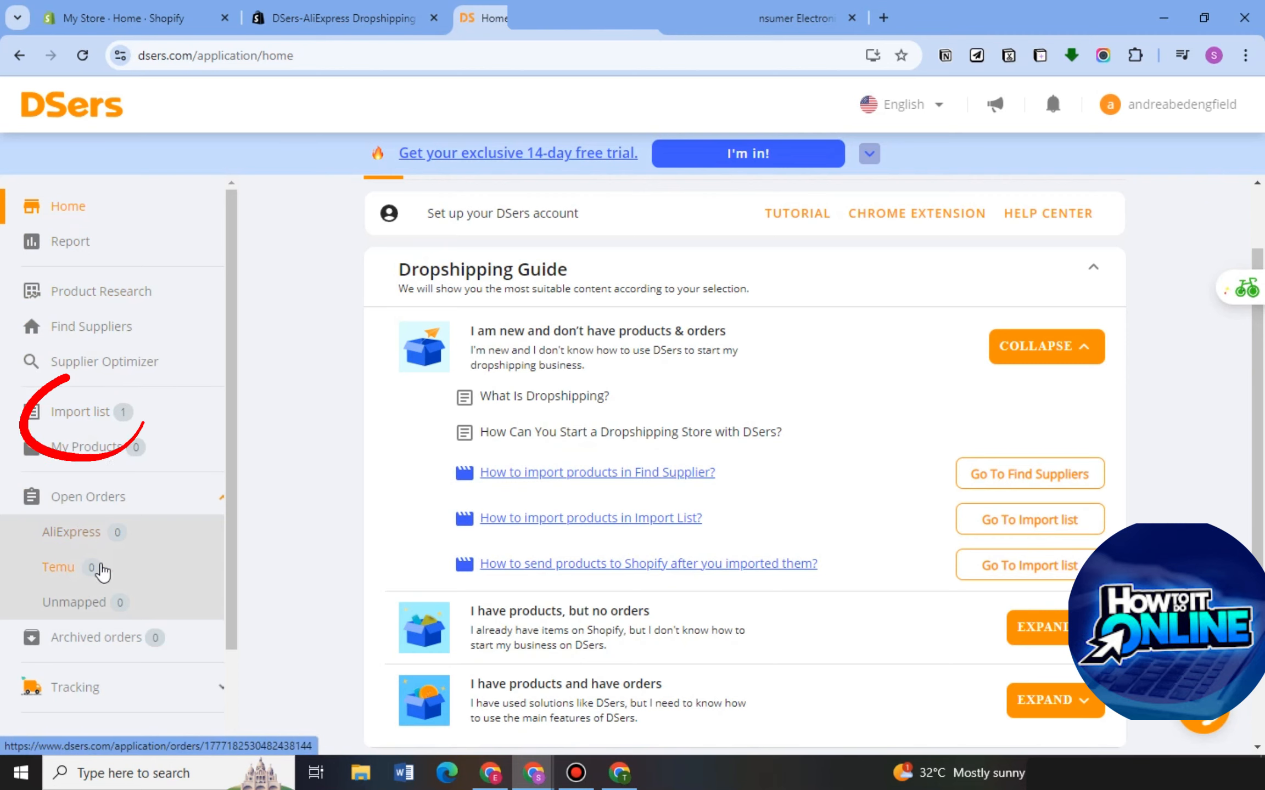
left_click(88, 420)
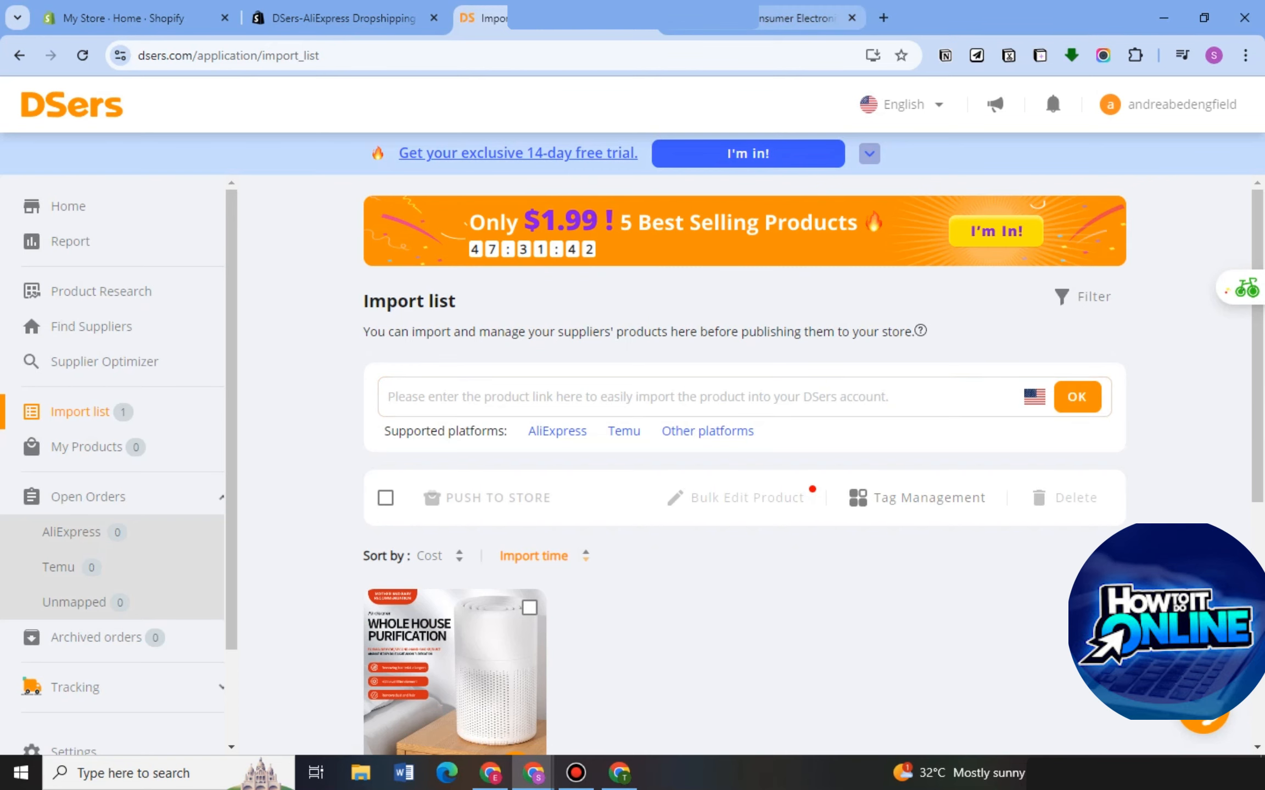
Return to the AliExpress bluetooth results and open the 2024 NEW Q16 Bluetooth 5.4 Headset product page.
left_click(801, 18)
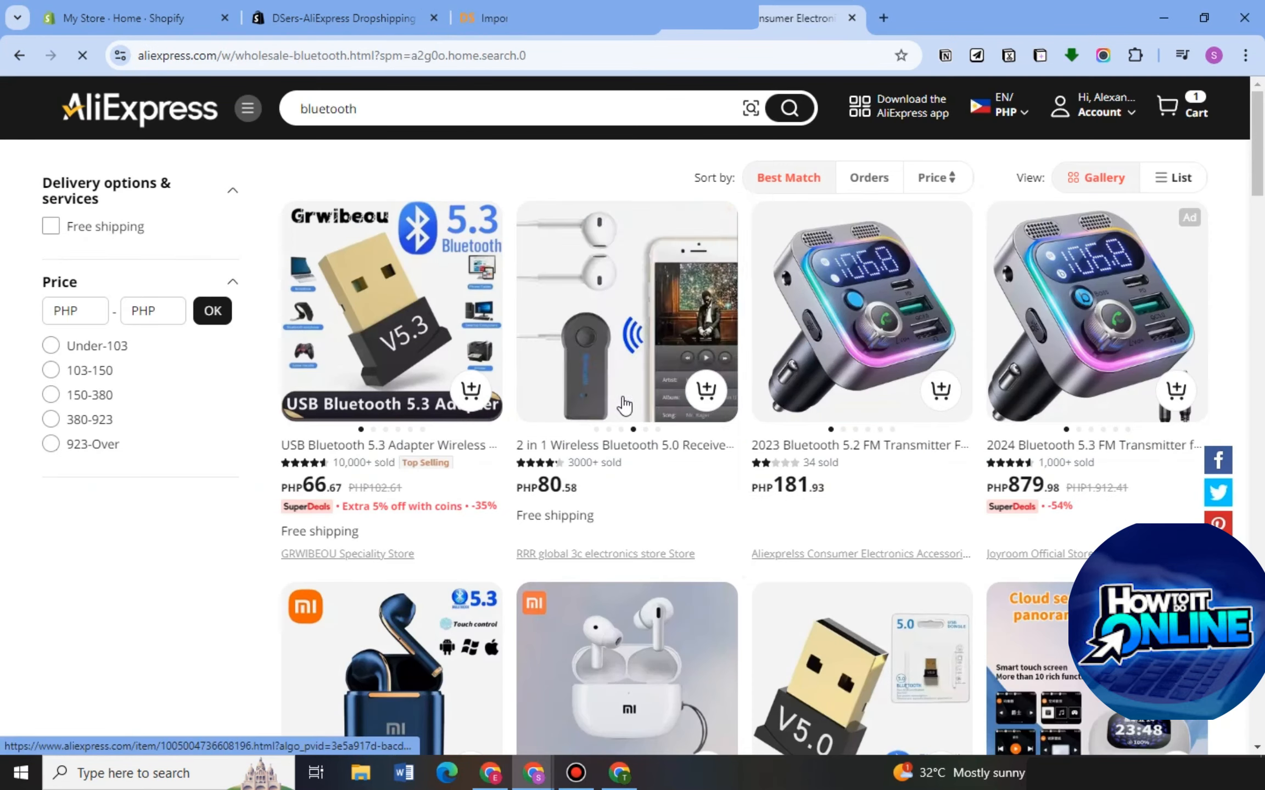
scroll(659, 526, "down", 5)
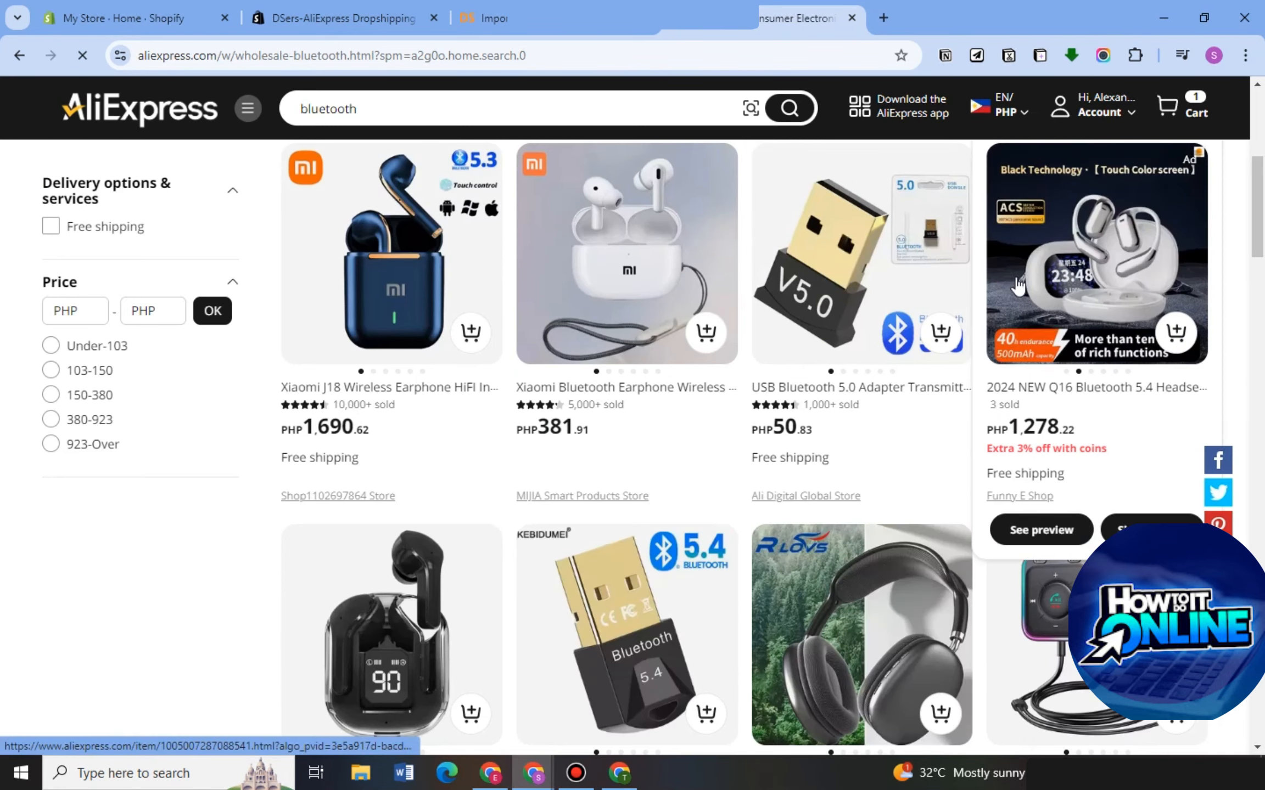
left_click(1035, 264)
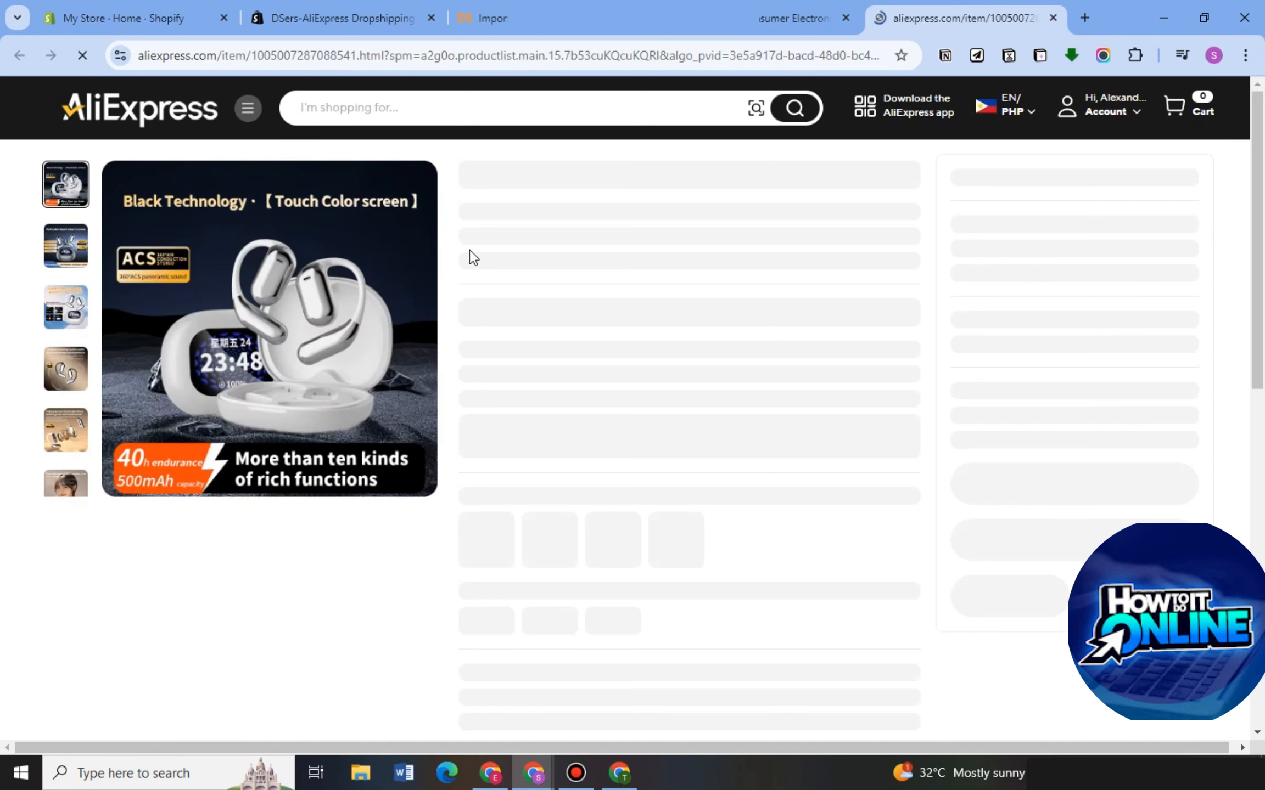
Look over the Q16 Bluetooth 5.4 Headset product page and copy its full page link.
scroll(640, 527, "down", 4)
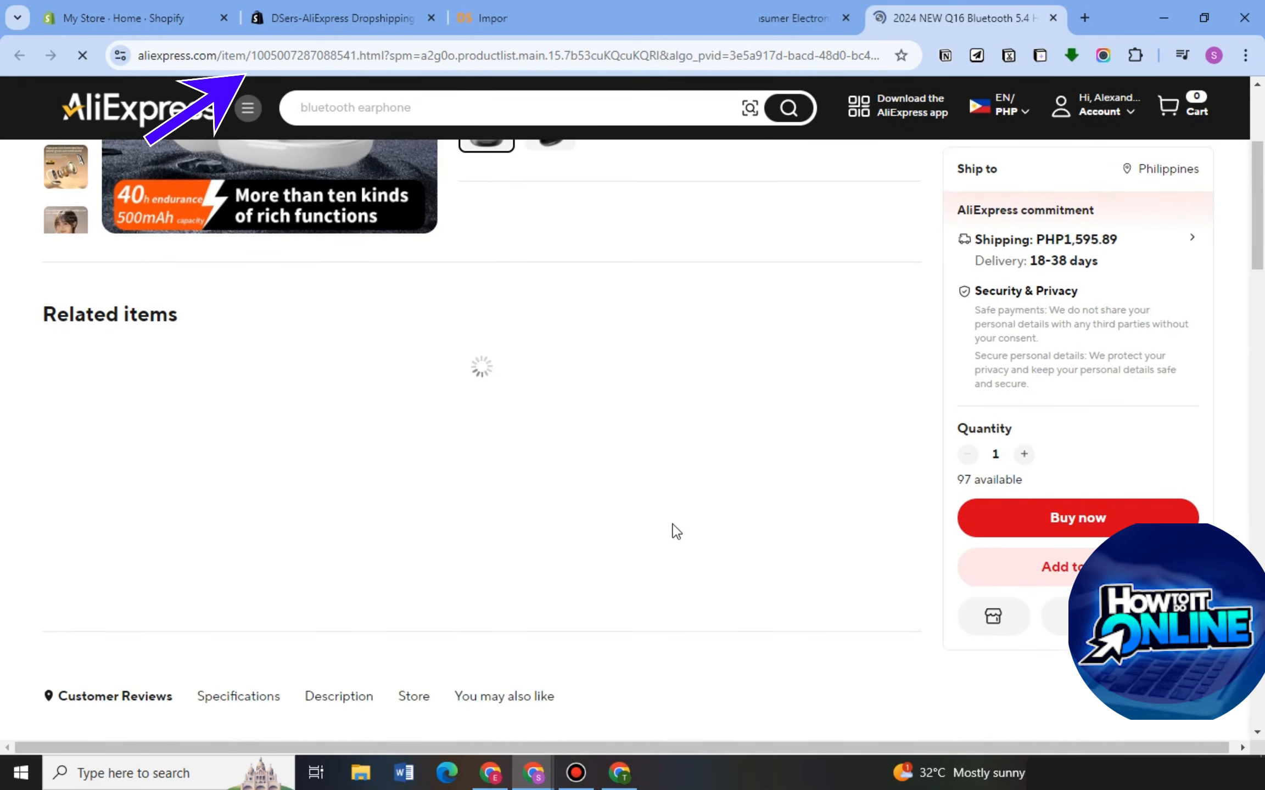
scroll(779, 454, "up", 4)
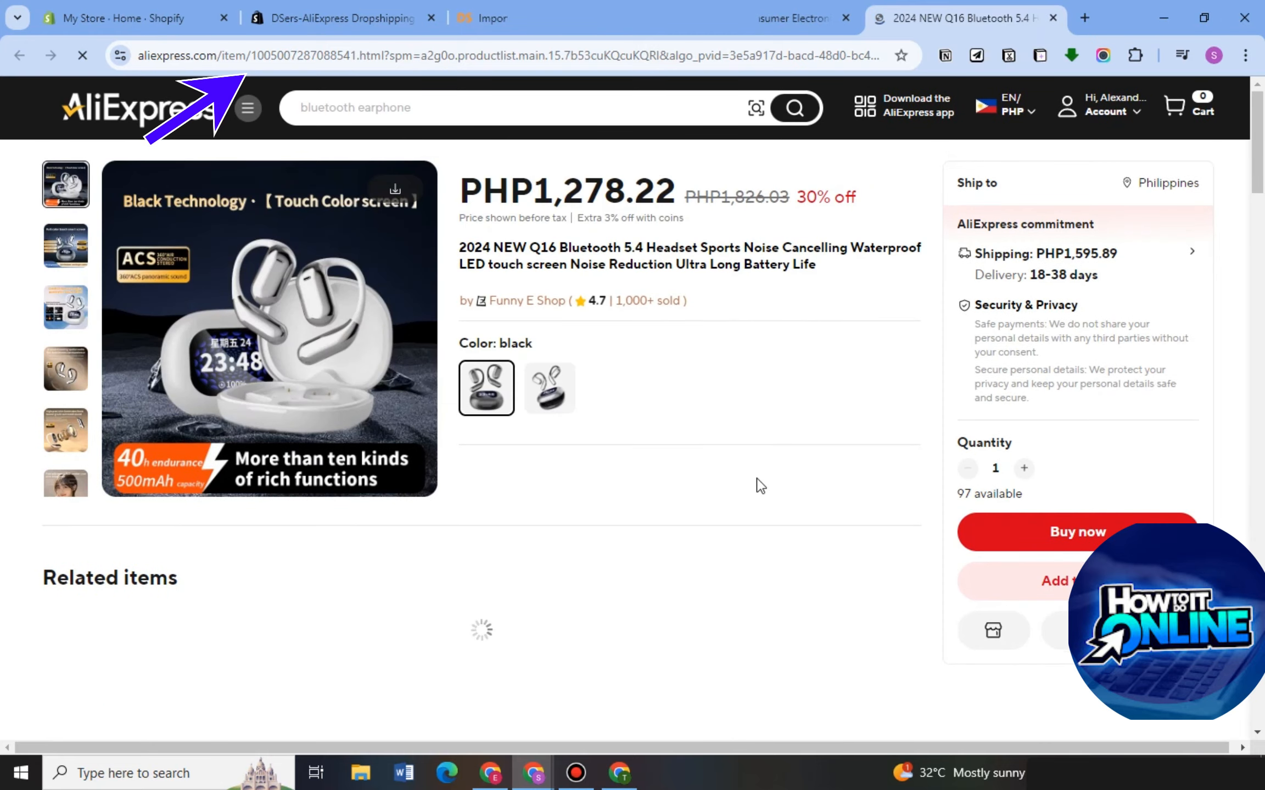
scroll(757, 489, "down", 1)
scroll(759, 493, "down", 3)
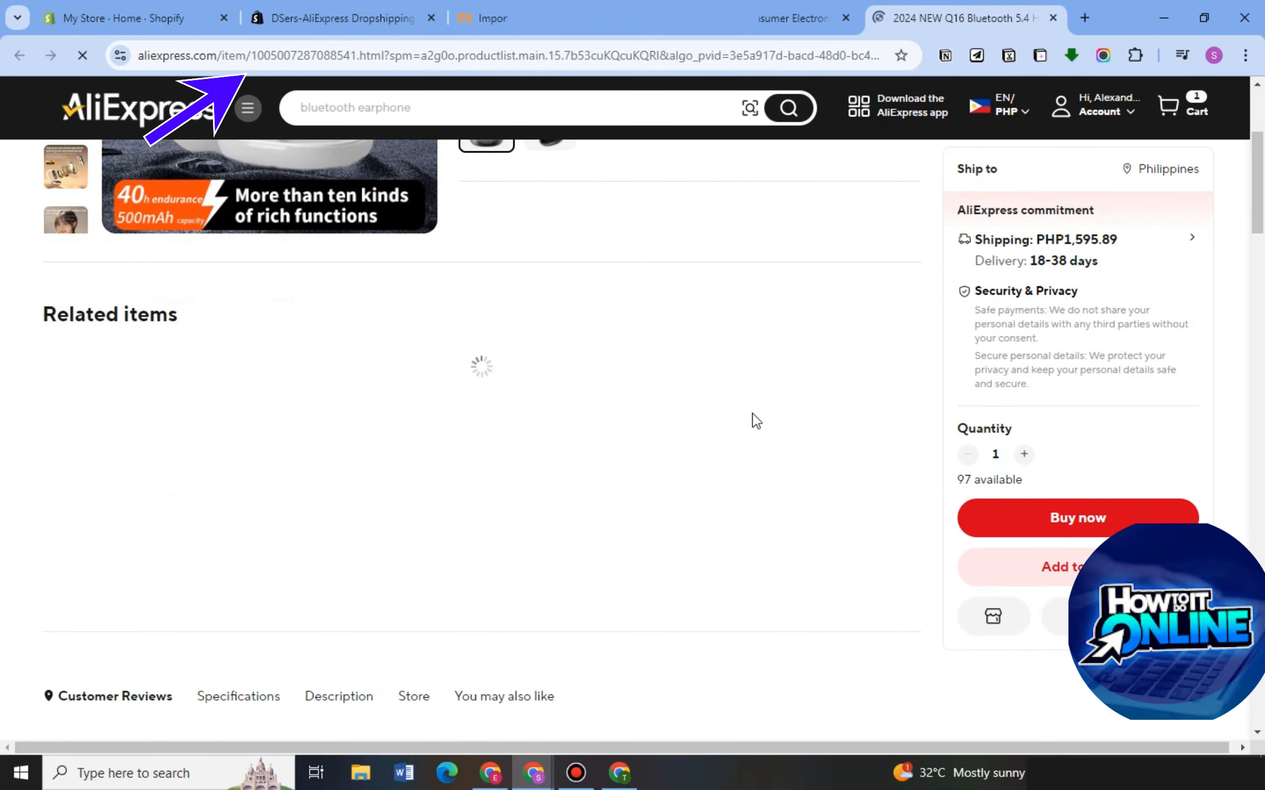
scroll(780, 390, "up", 4)
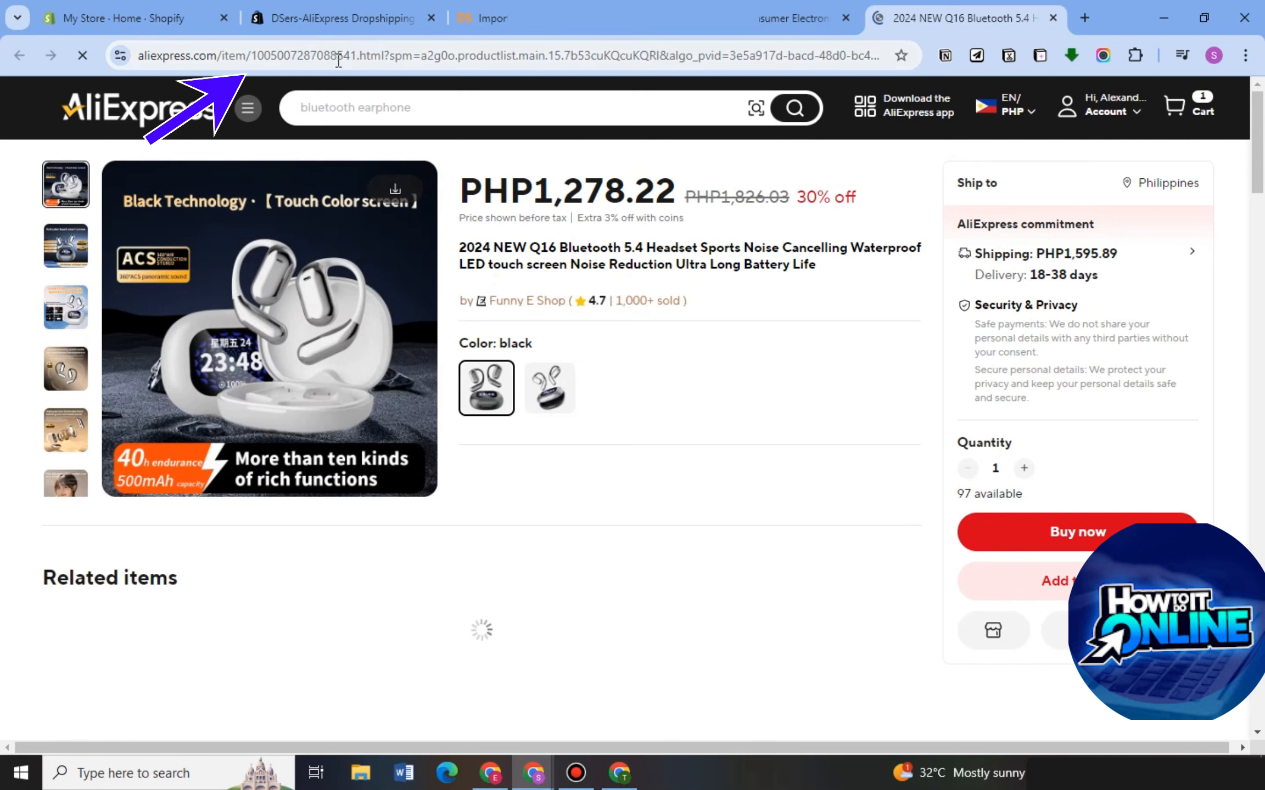
left_click(399, 56)
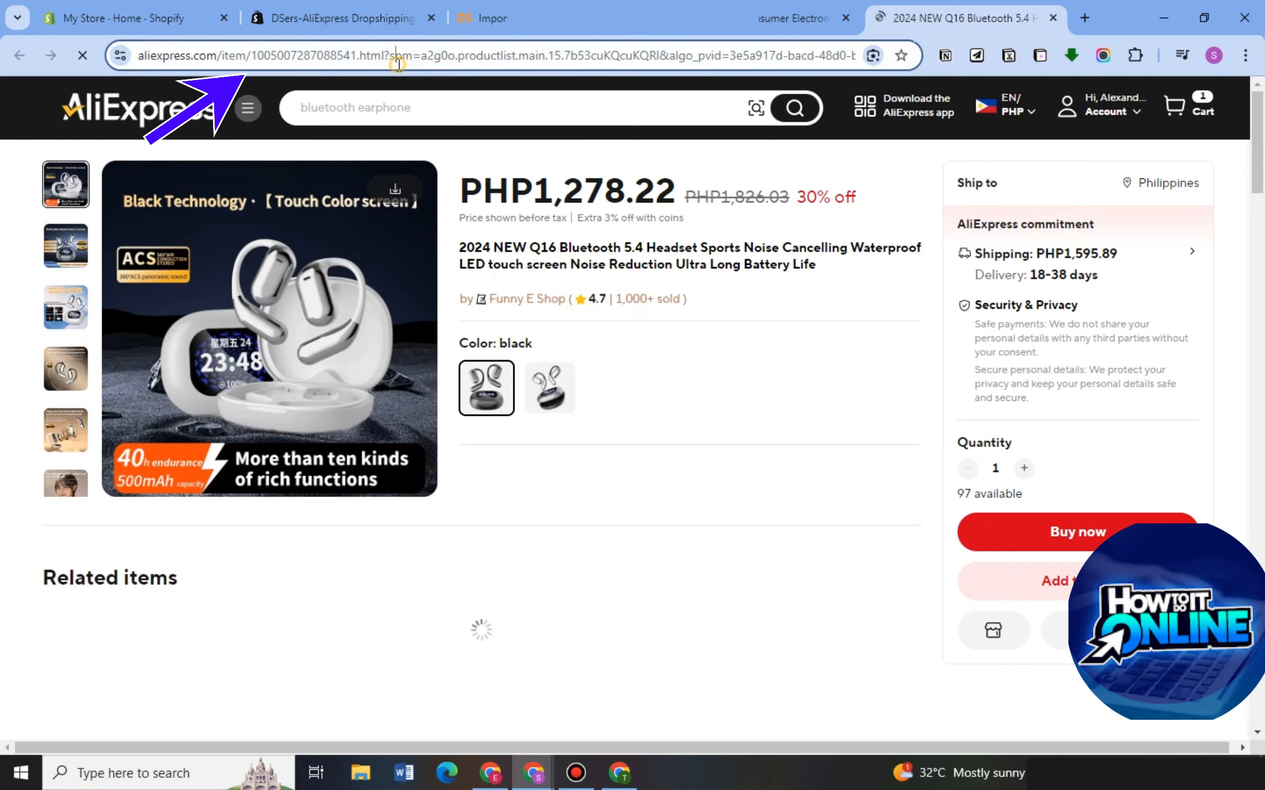
right_click(397, 58)
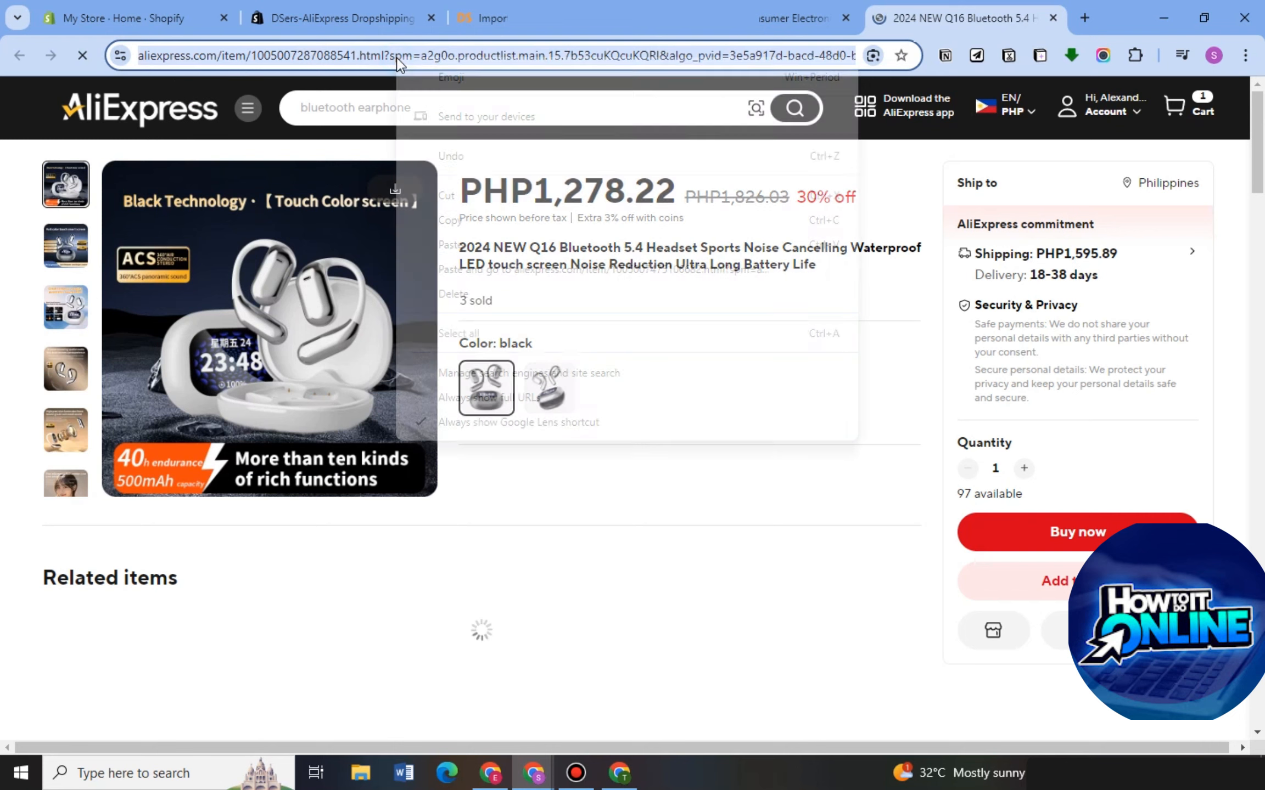
left_click(456, 220)
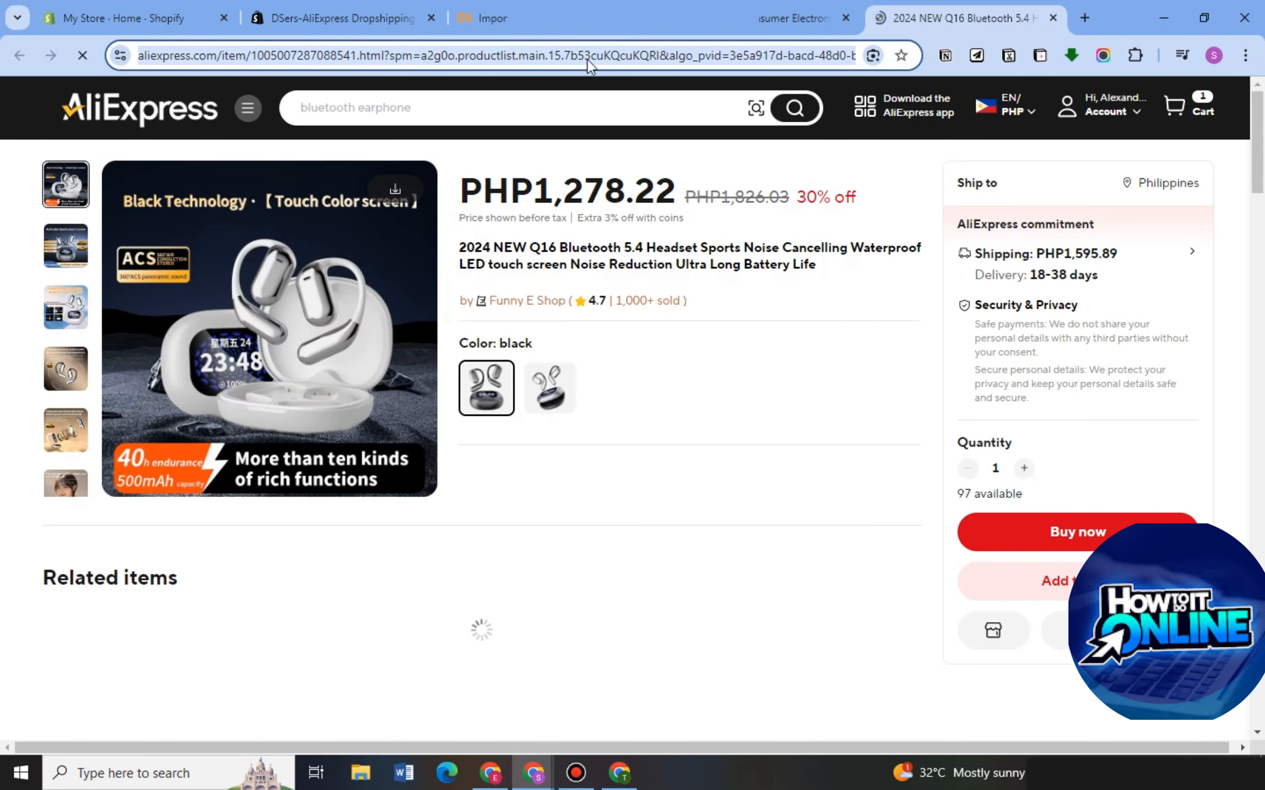
Switch to the DSers Import list and import the headset using the copied AliExpress product link.
left_click(549, 26)
left_click(571, 387)
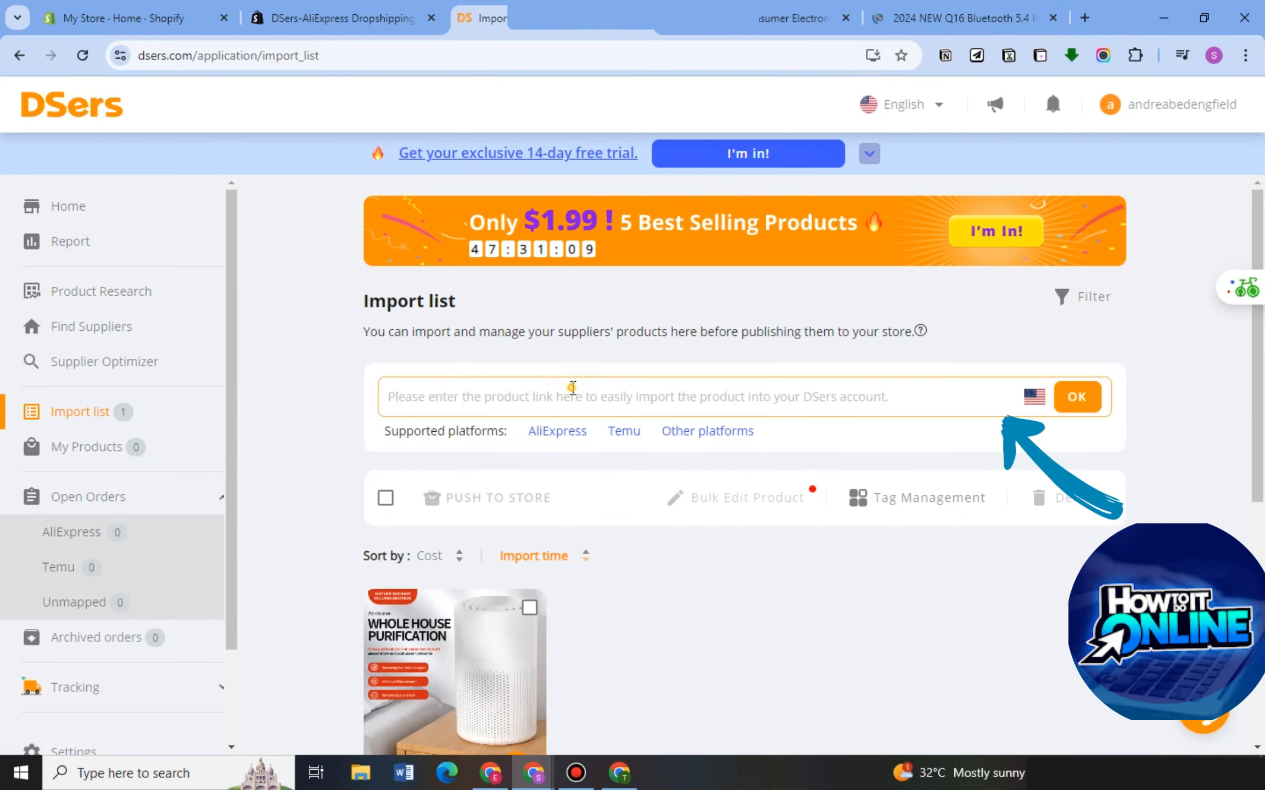
right_click(572, 387)
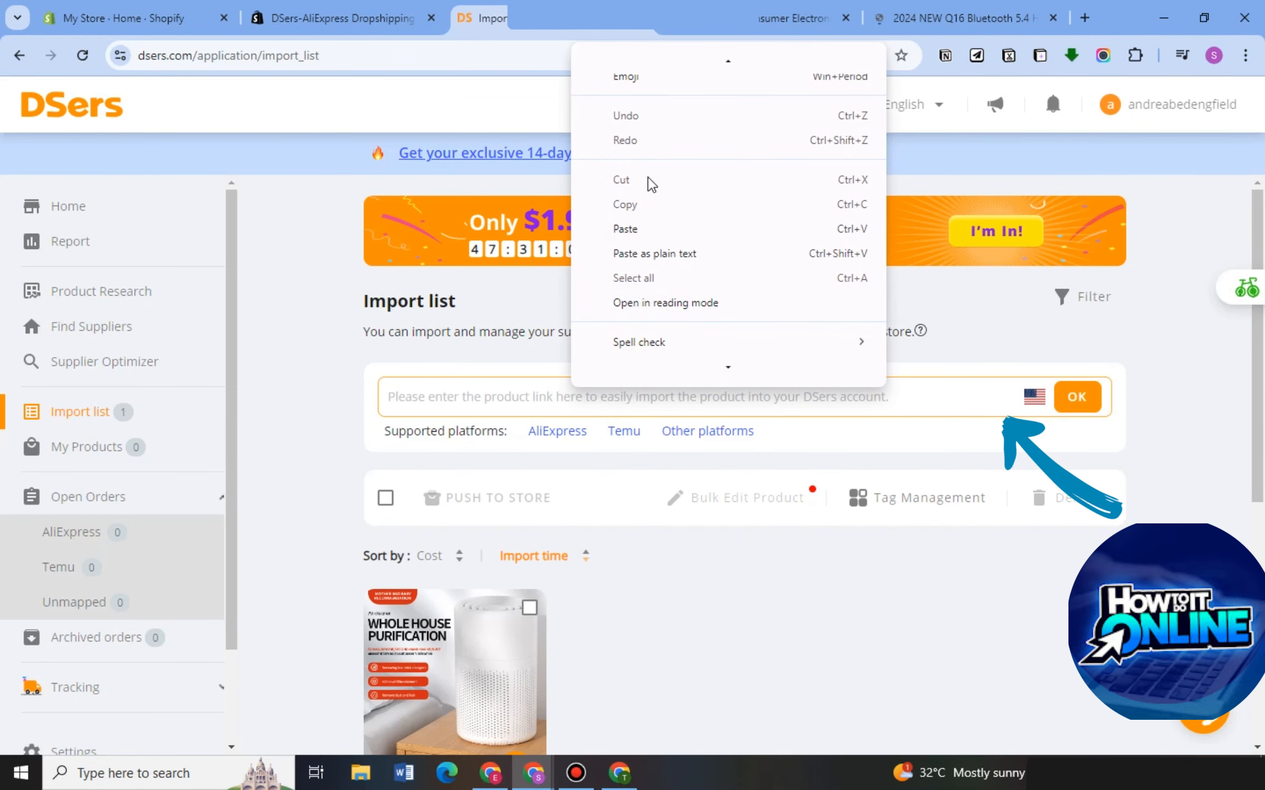
left_click(647, 232)
left_click(1075, 397)
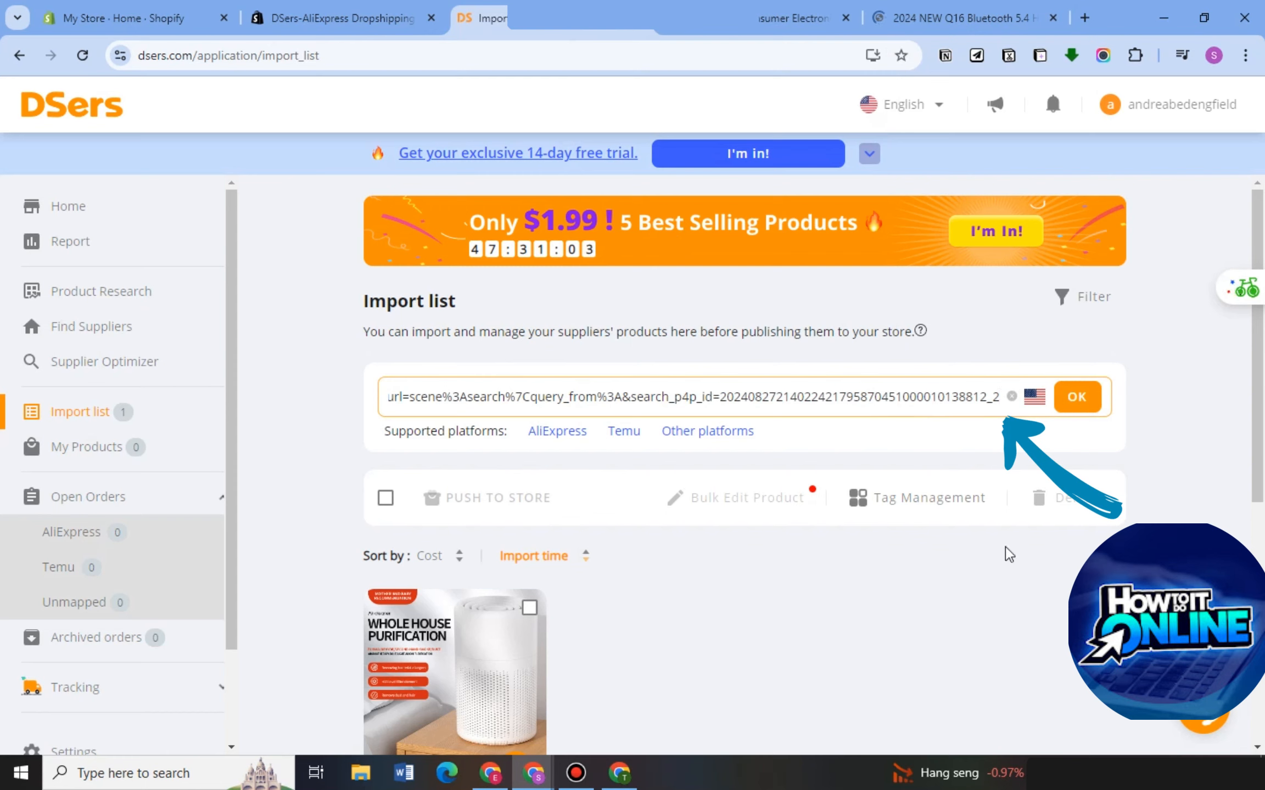
left_click(1076, 401)
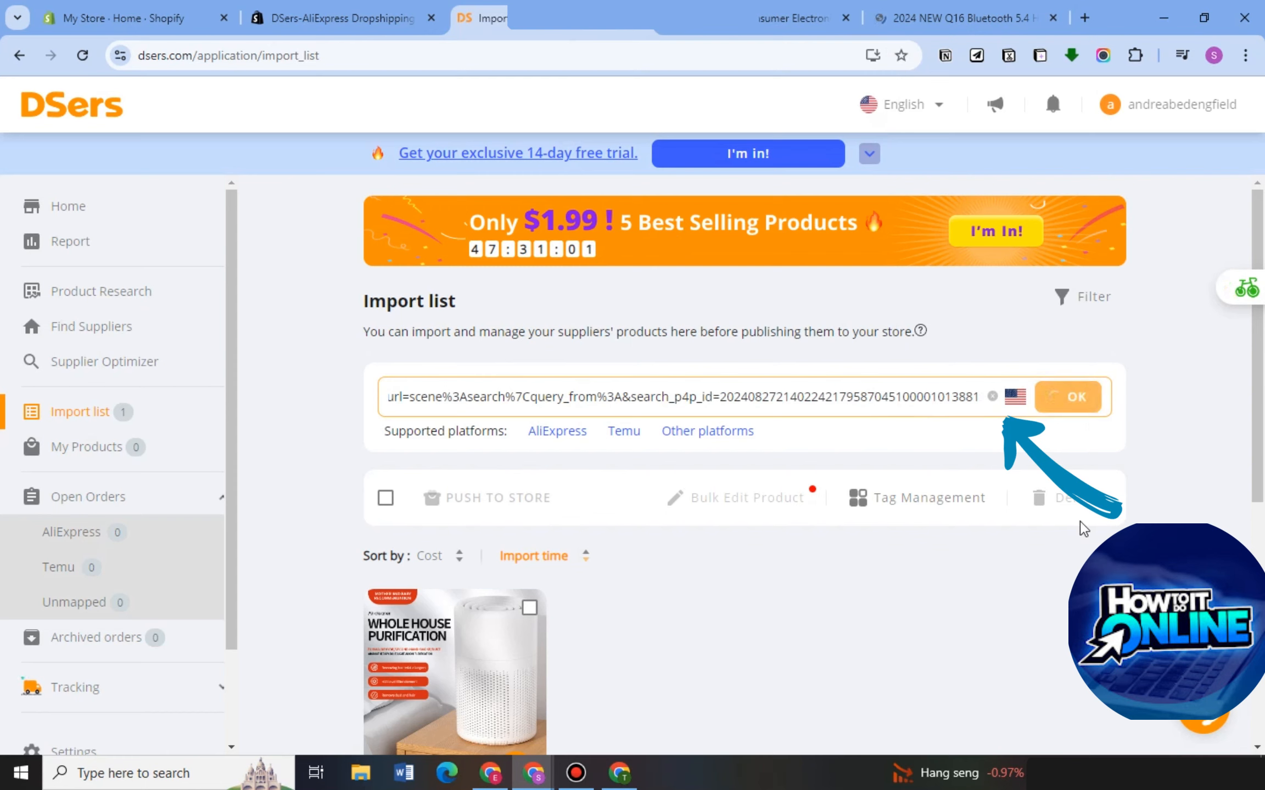
Open the shipping info of the imported 2024 NEW Q16 Bluetooth headset.
scroll(748, 474, "down", 5)
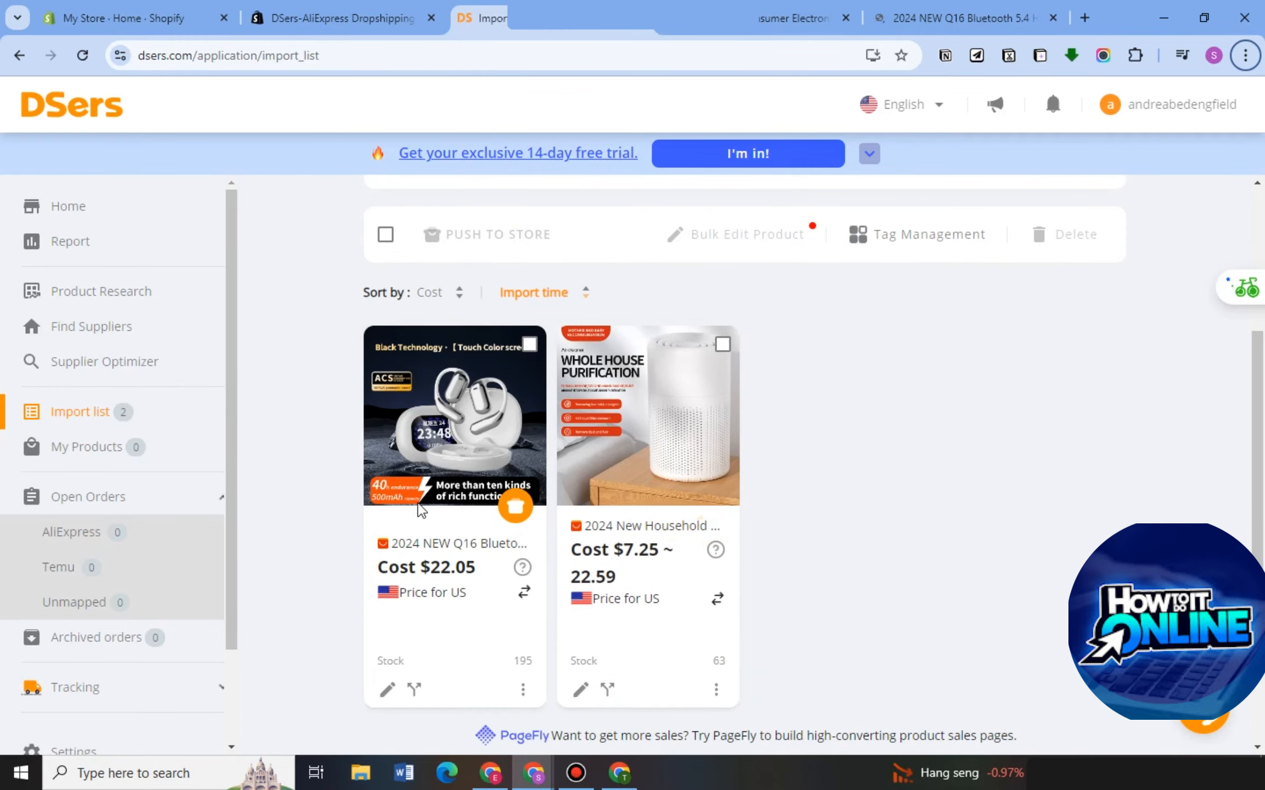
left_click(519, 693)
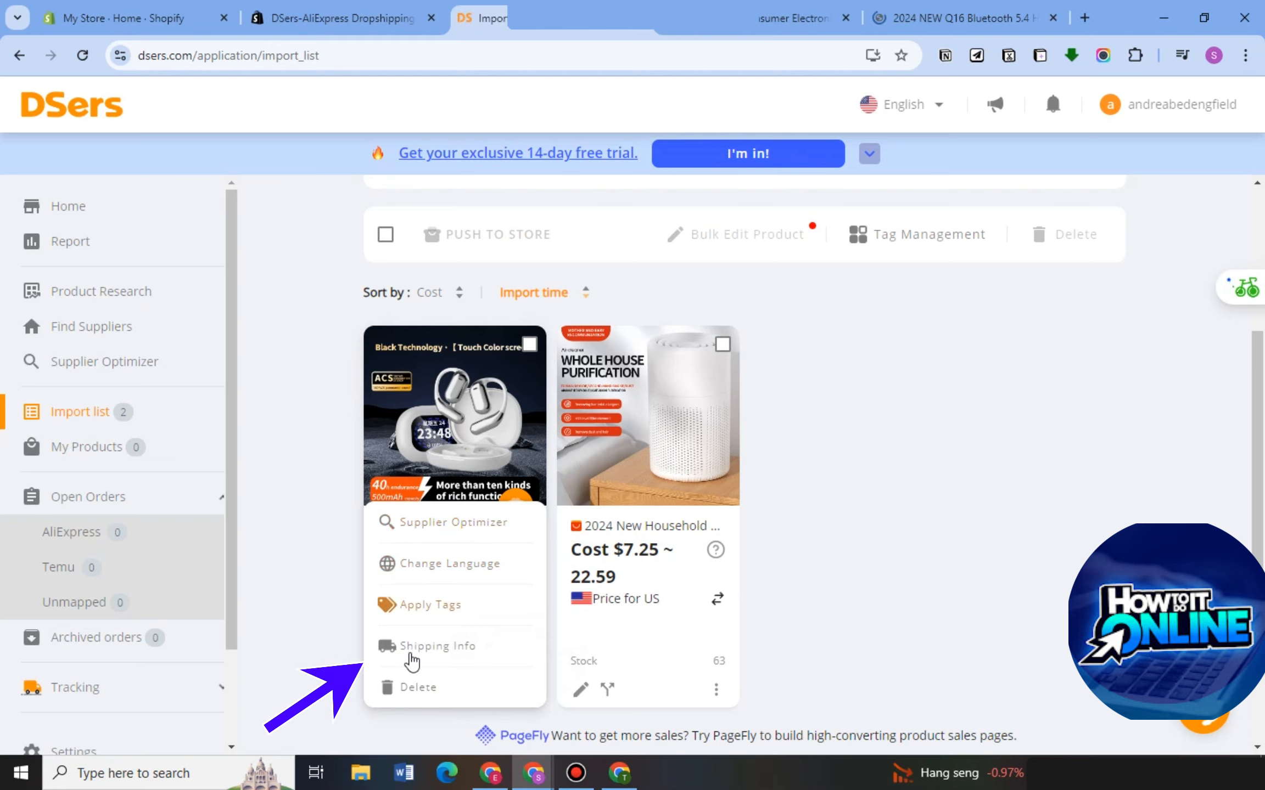
left_click(428, 649)
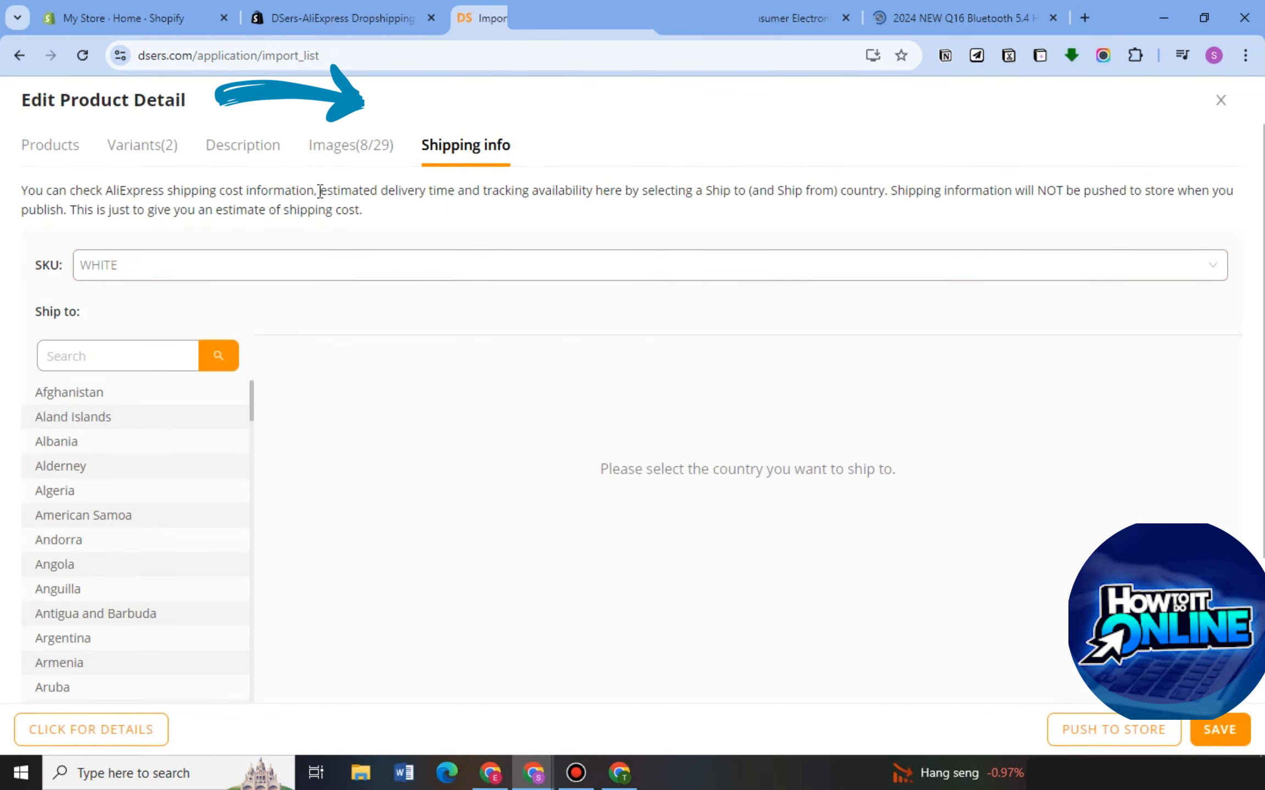
Delete the "Open hearing Wear more comfortable" picture of the woman from the headset's product images.
left_click(340, 163)
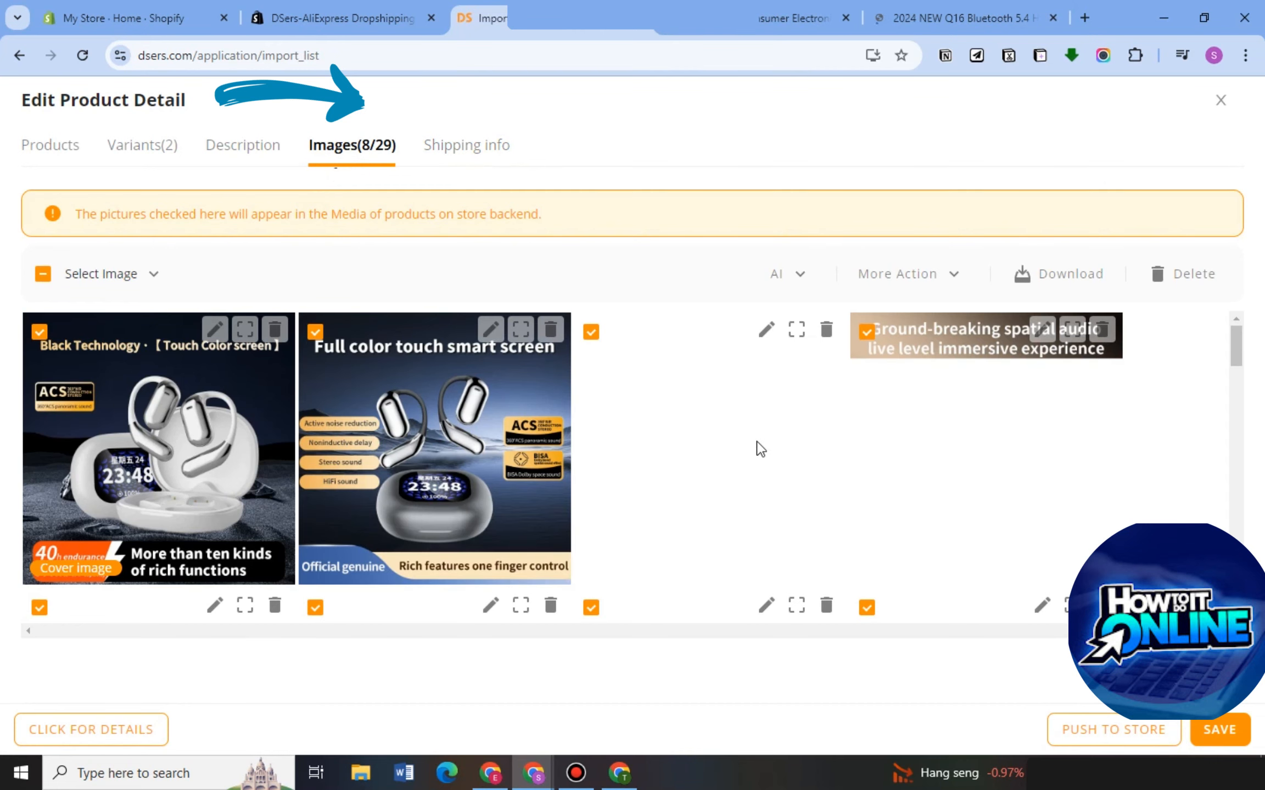
scroll(533, 562, "down", 4)
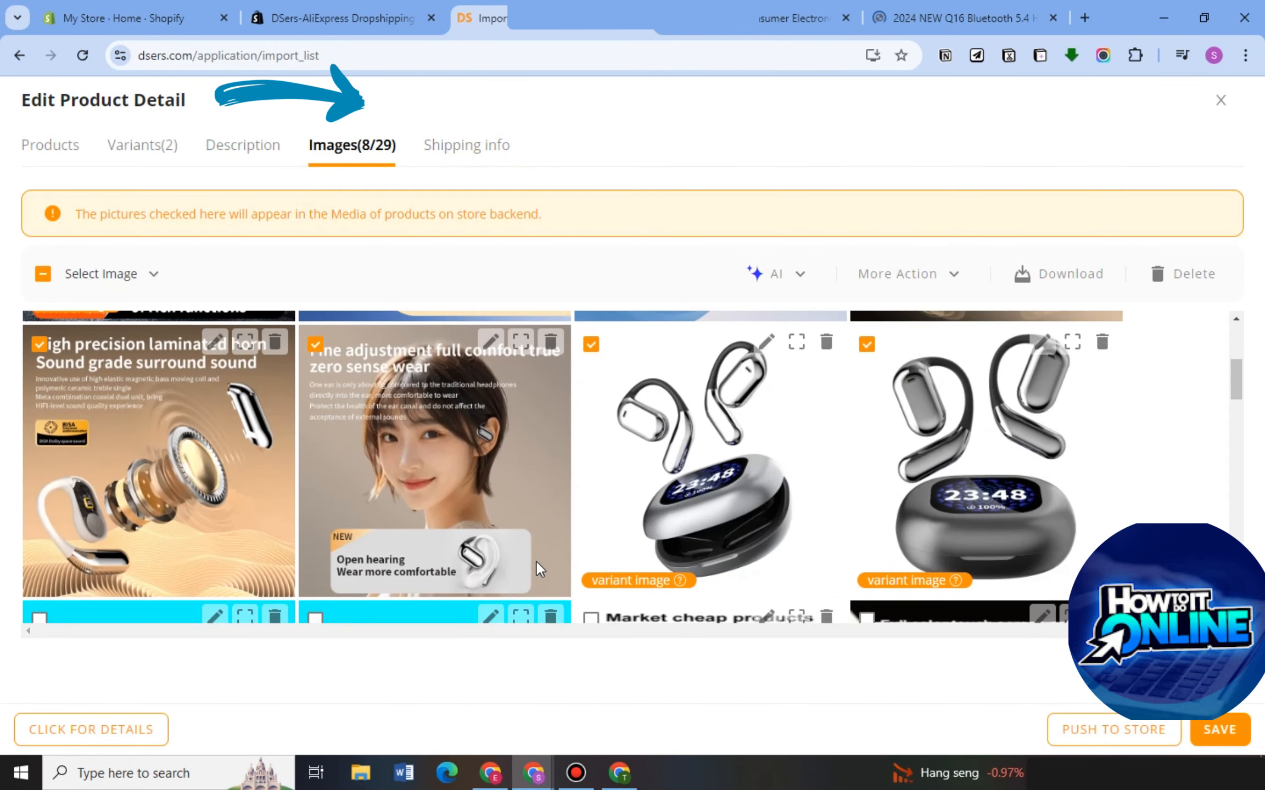
left_click(546, 341)
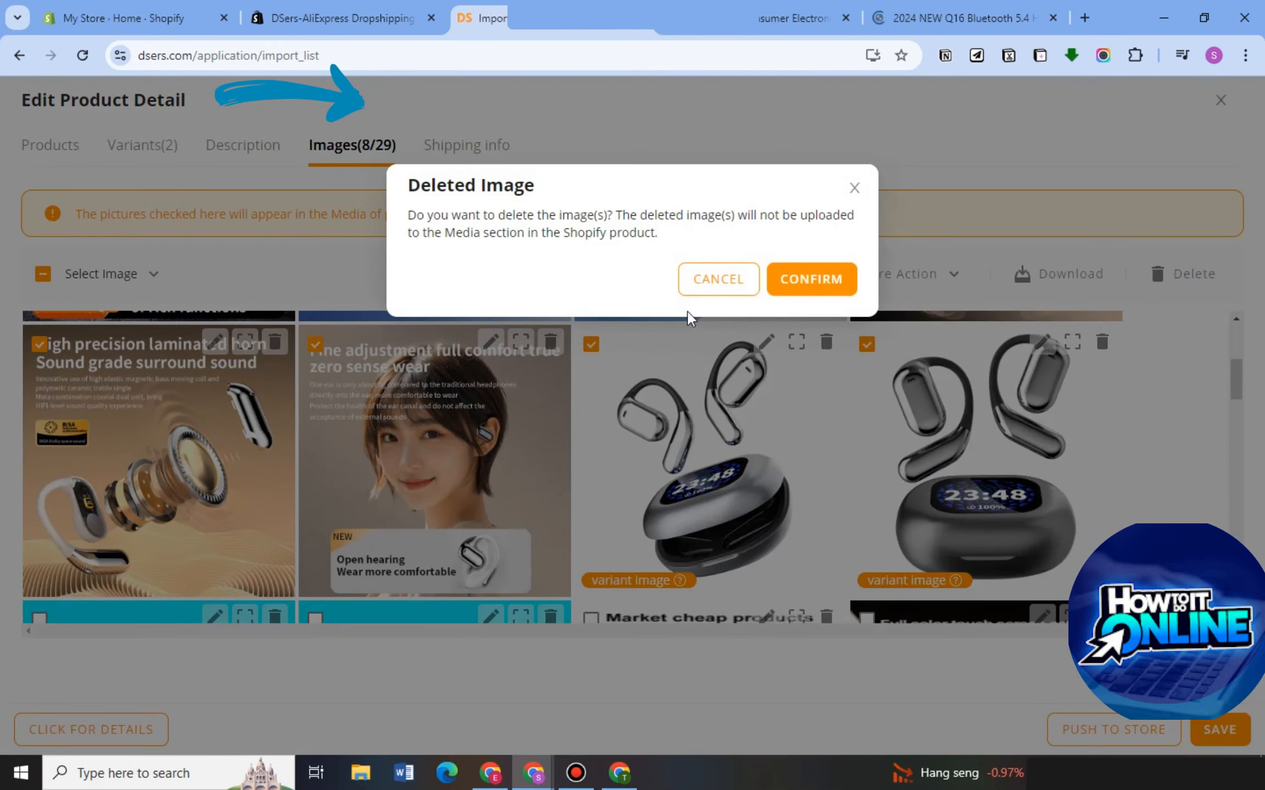
left_click(802, 281)
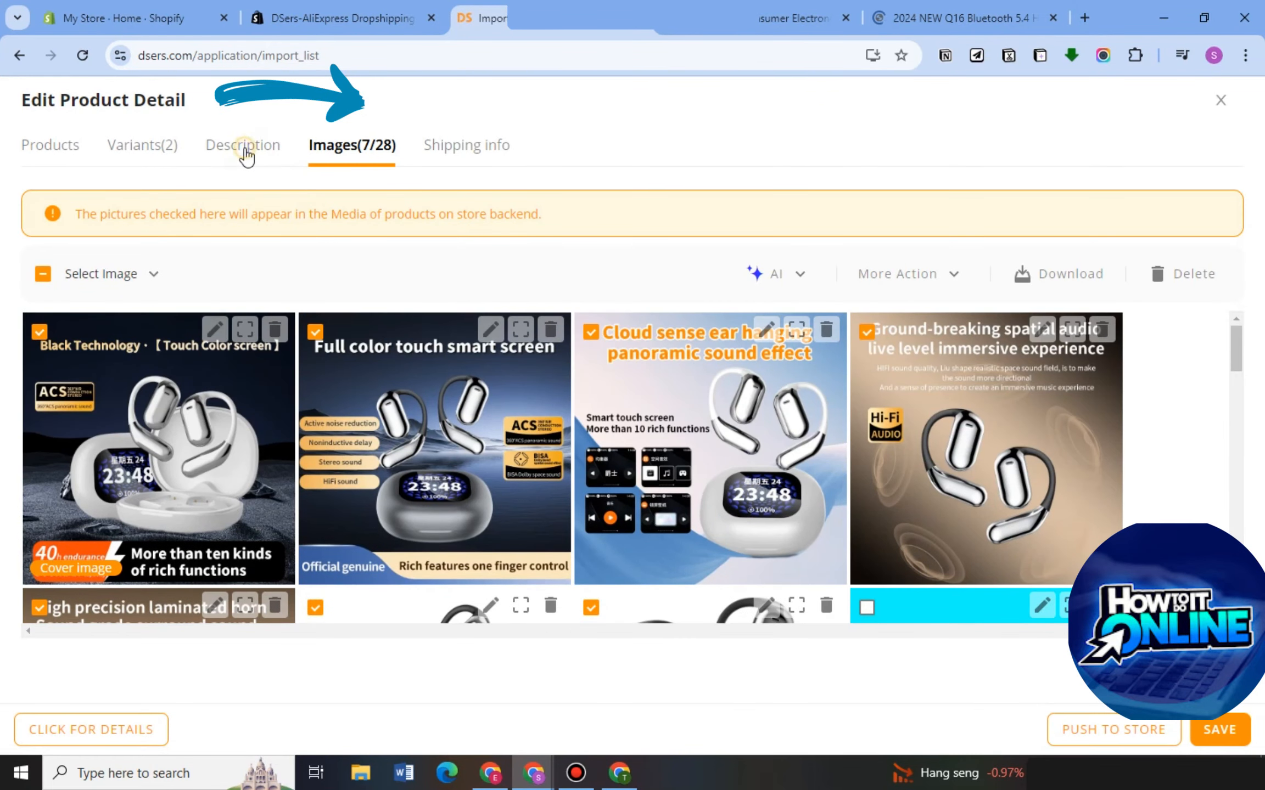
Review the specifications in the headset's product description.
left_click(244, 154)
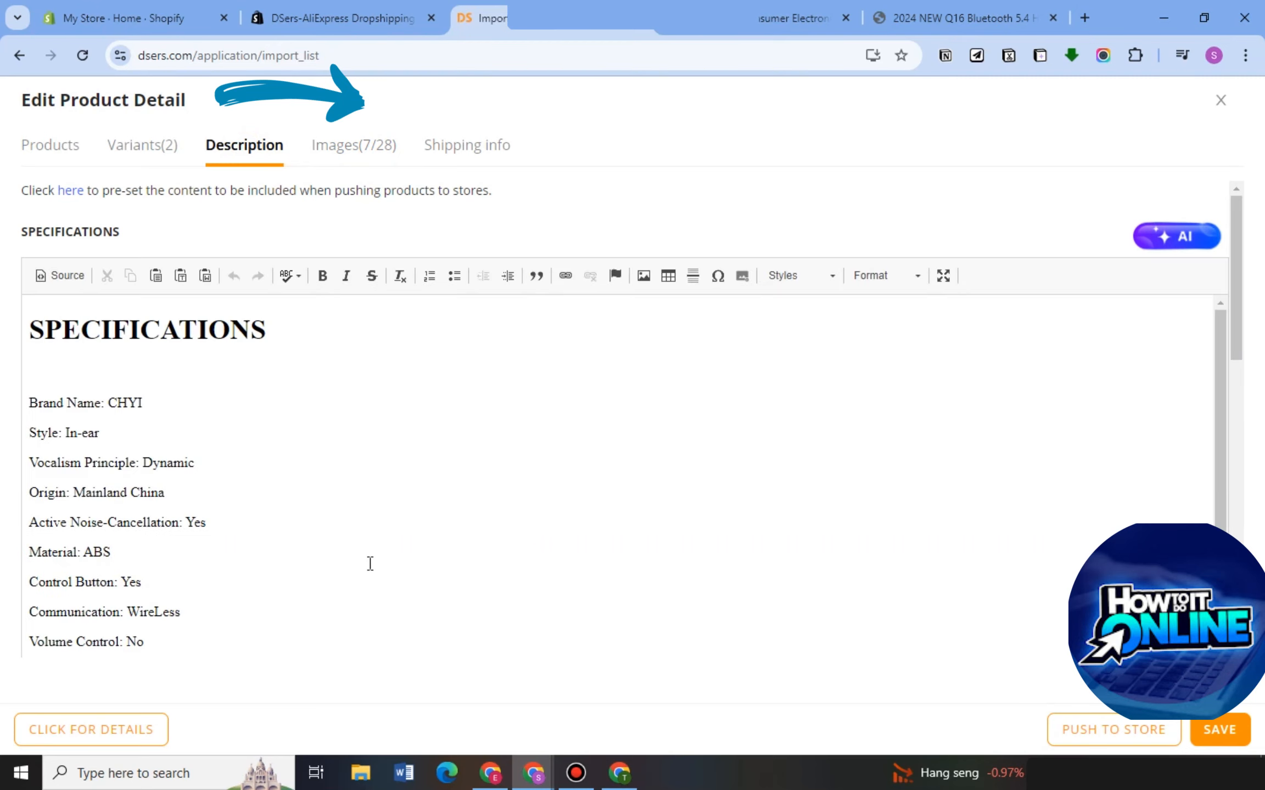
scroll(370, 571, "down", 10)
scroll(417, 599, "up", 6)
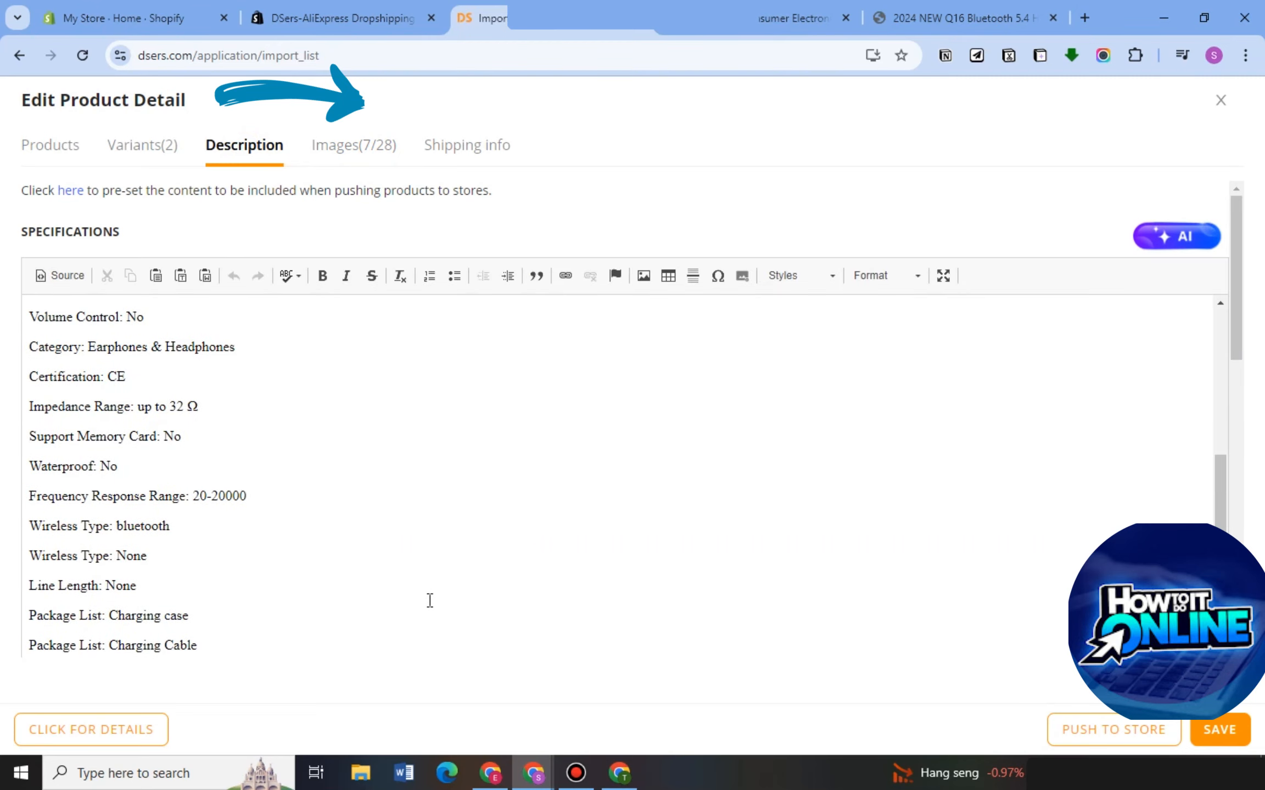
Remove the WHITE variant from the headset, check the basic product details and save the edited product.
left_click(137, 146)
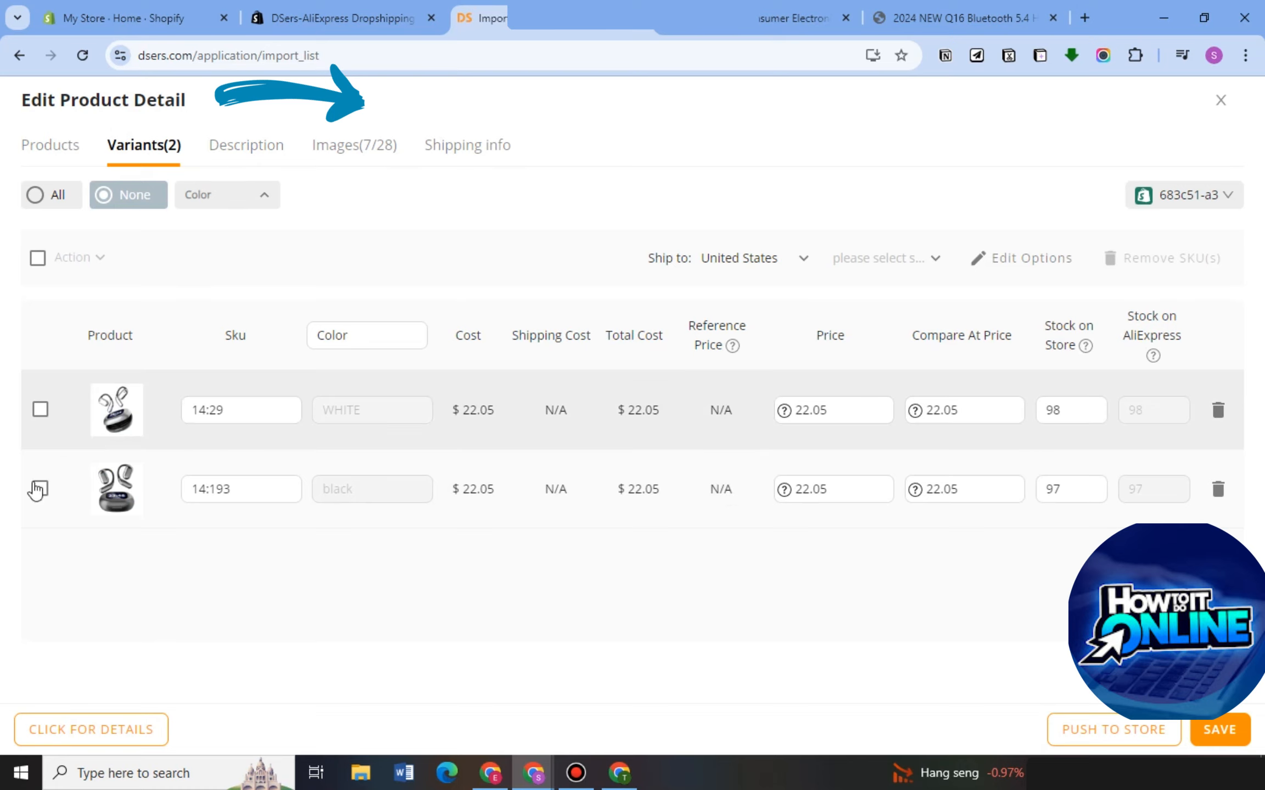
left_click(40, 409)
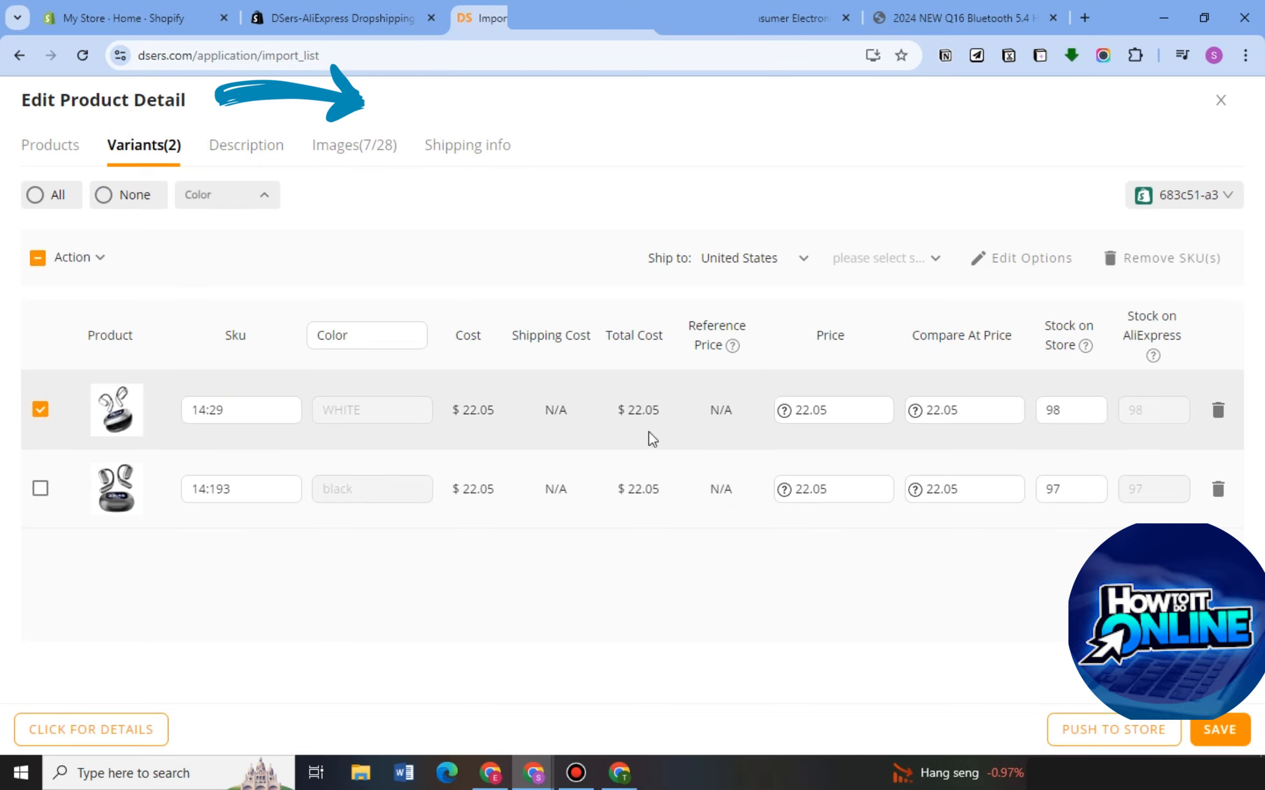
left_click(1217, 412)
left_click(806, 260)
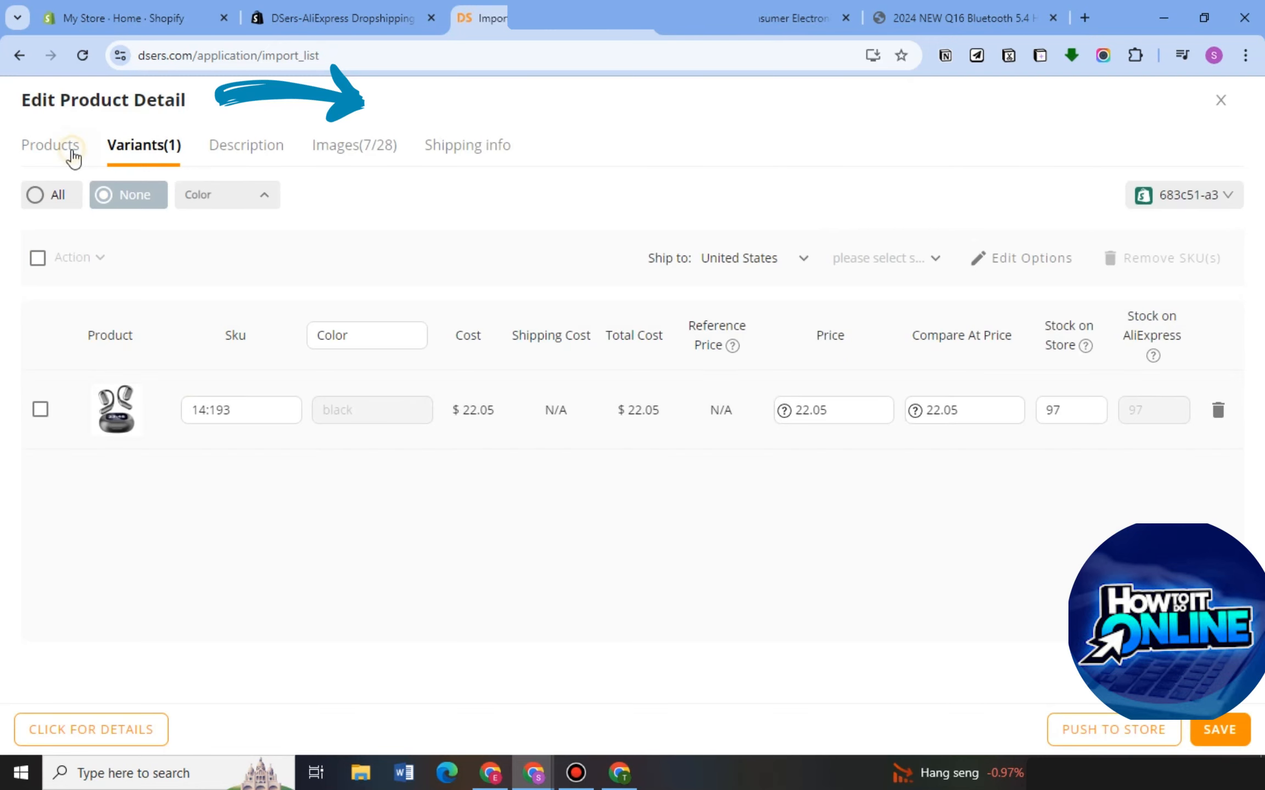
left_click(74, 159)
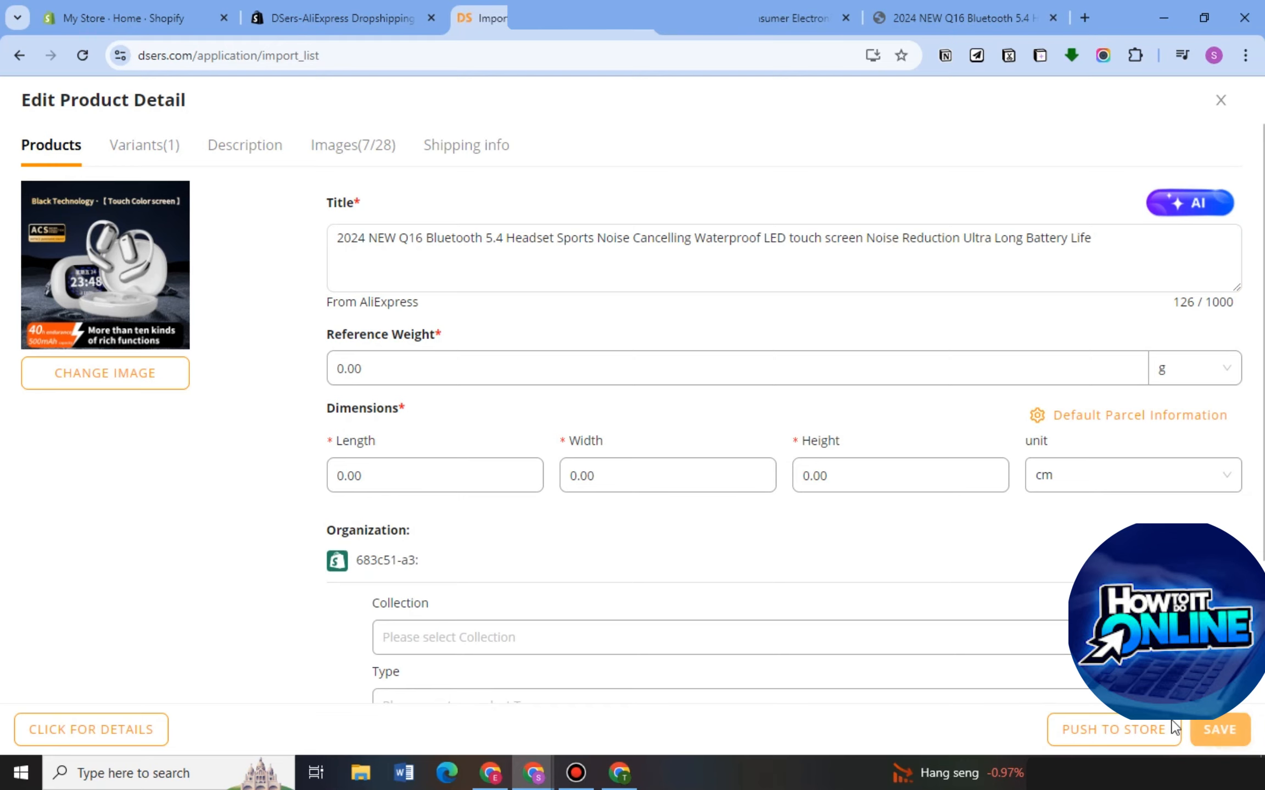
left_click(1212, 729)
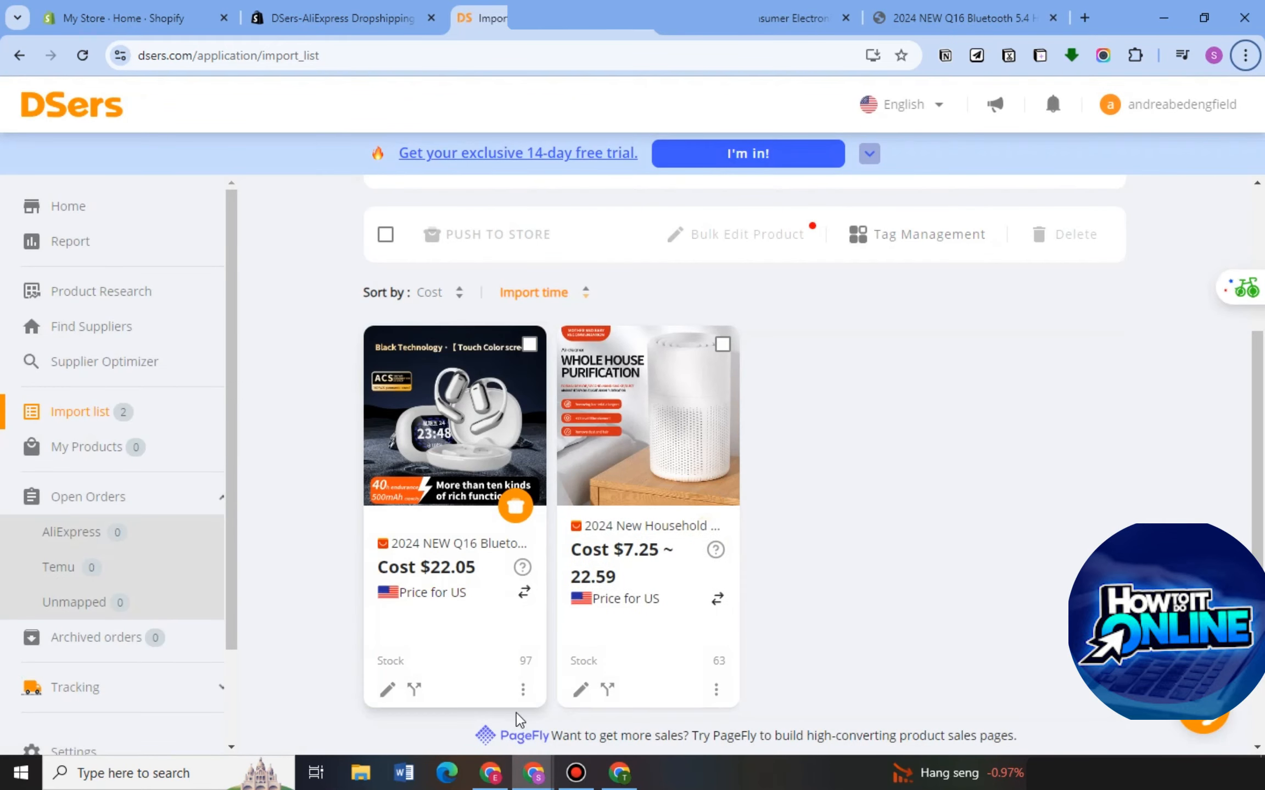
Push the Q16 Bluetooth headset from the Import list to the connected Shopify store with the preset preferences.
left_click(528, 346)
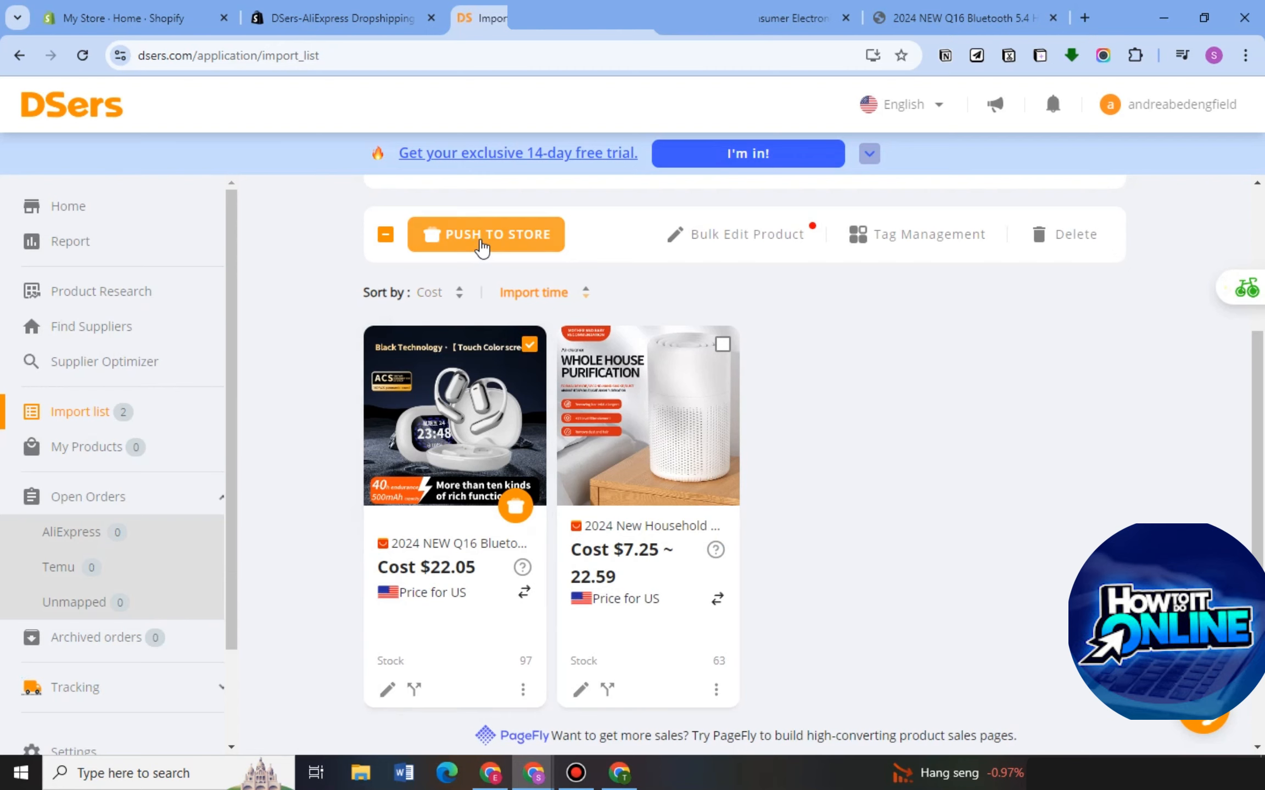
left_click(481, 247)
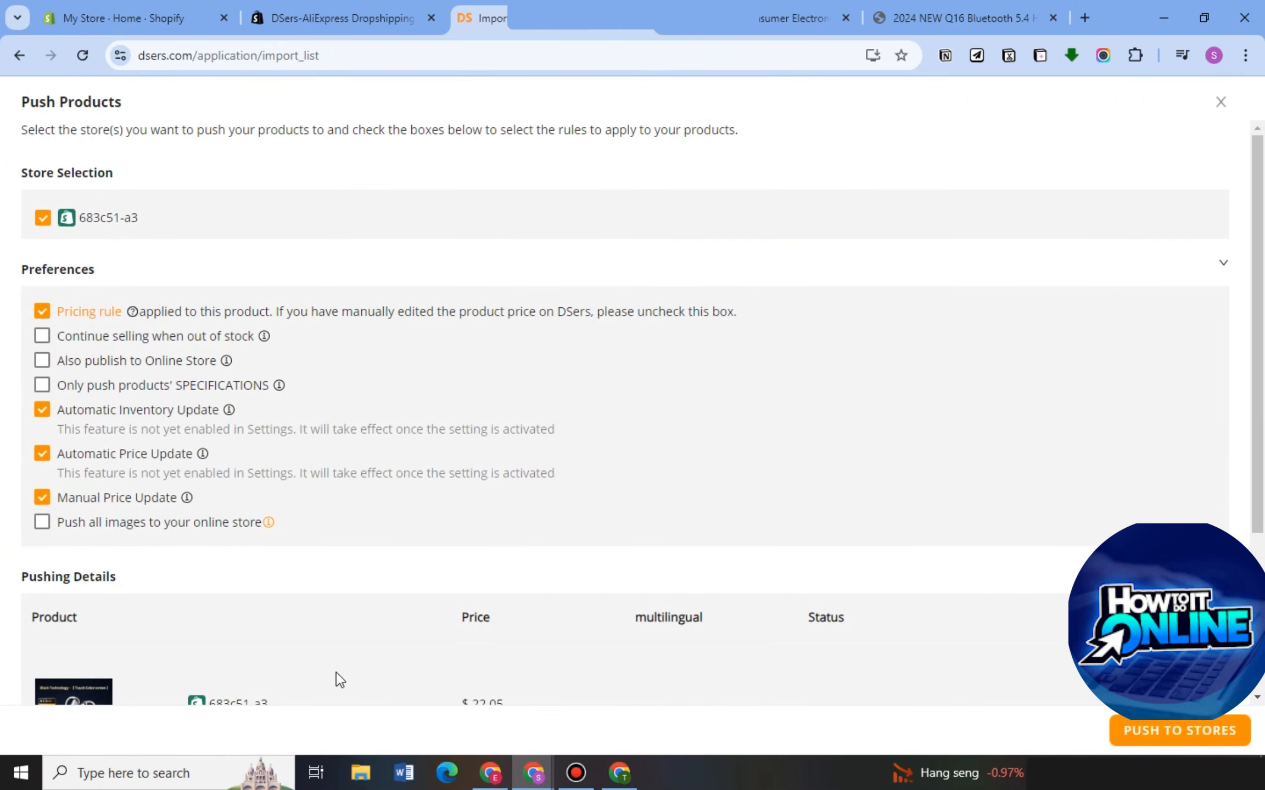
scroll(336, 672, "down", 3)
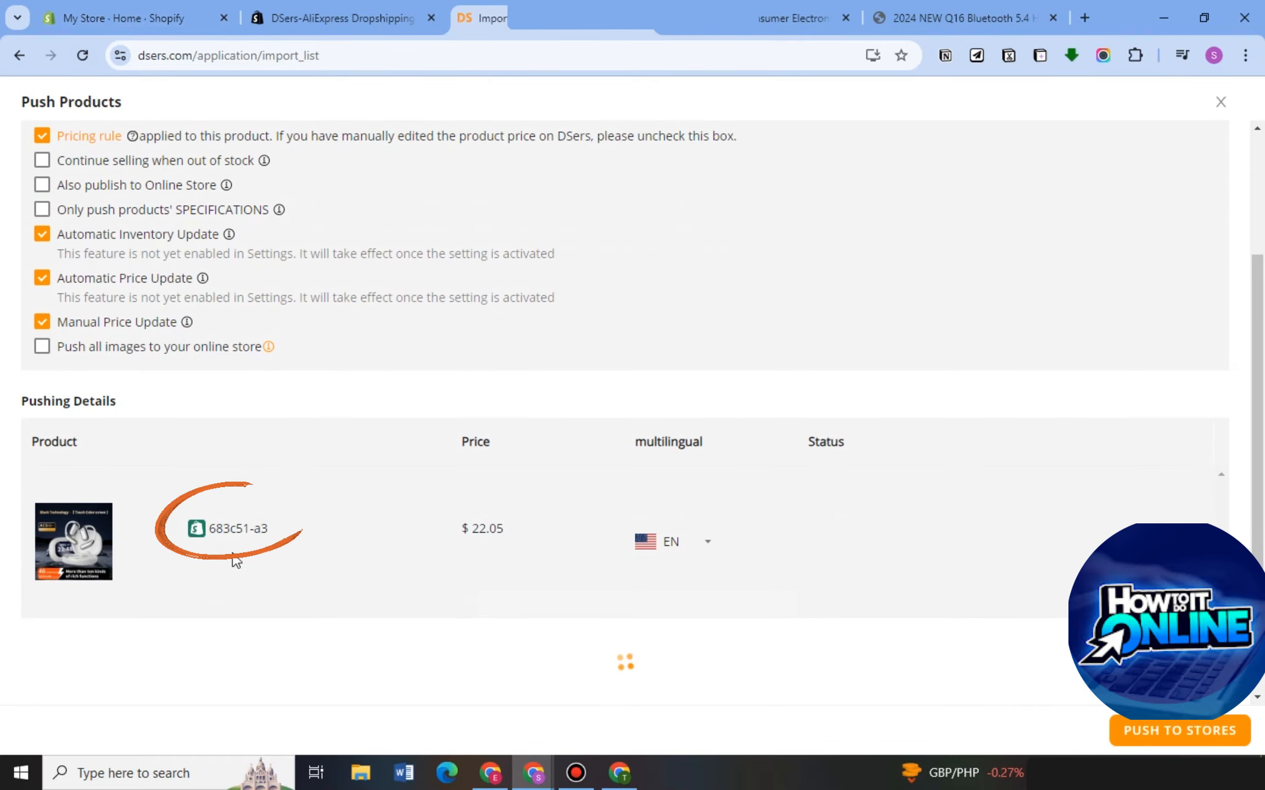
left_click(1190, 733)
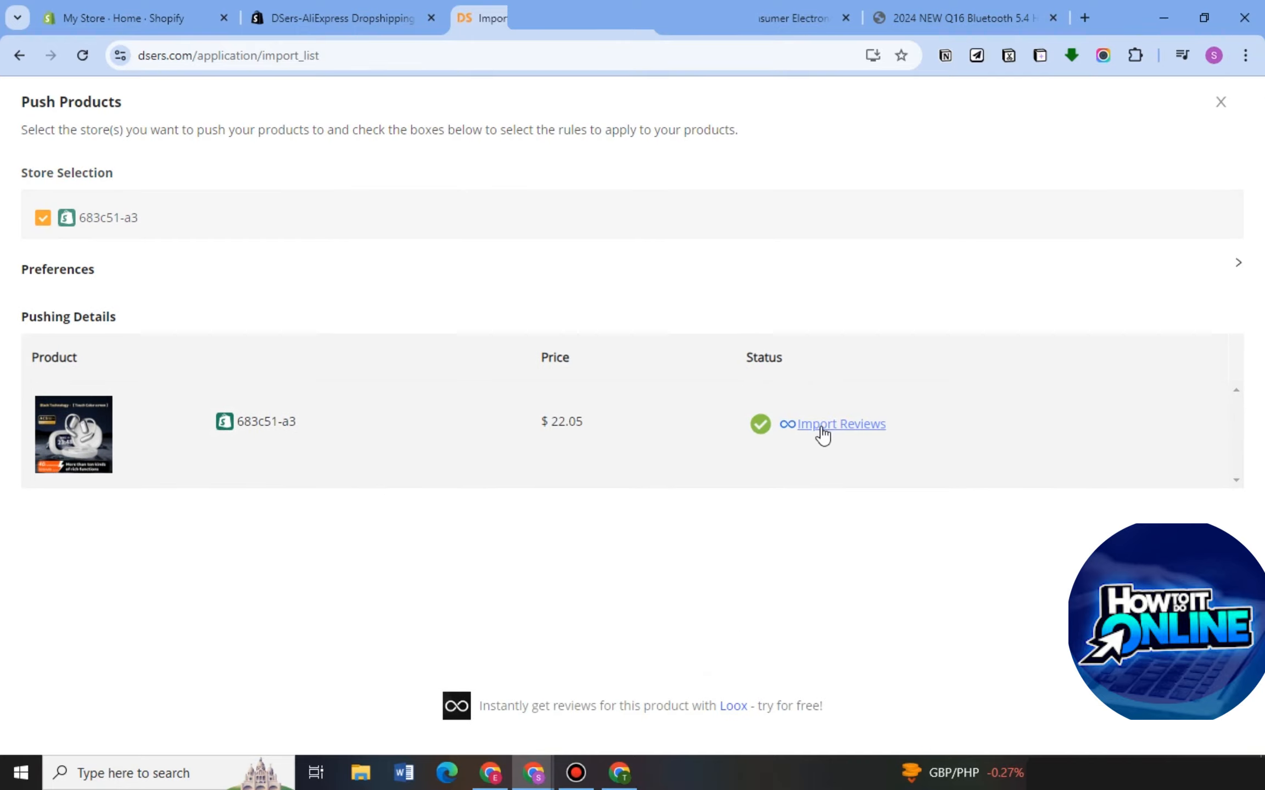
Switch to the Shopify admin, open the pushed Q16 Bluetooth headset in the product list and check its description and media.
left_click(147, 21)
left_click(1039, 127)
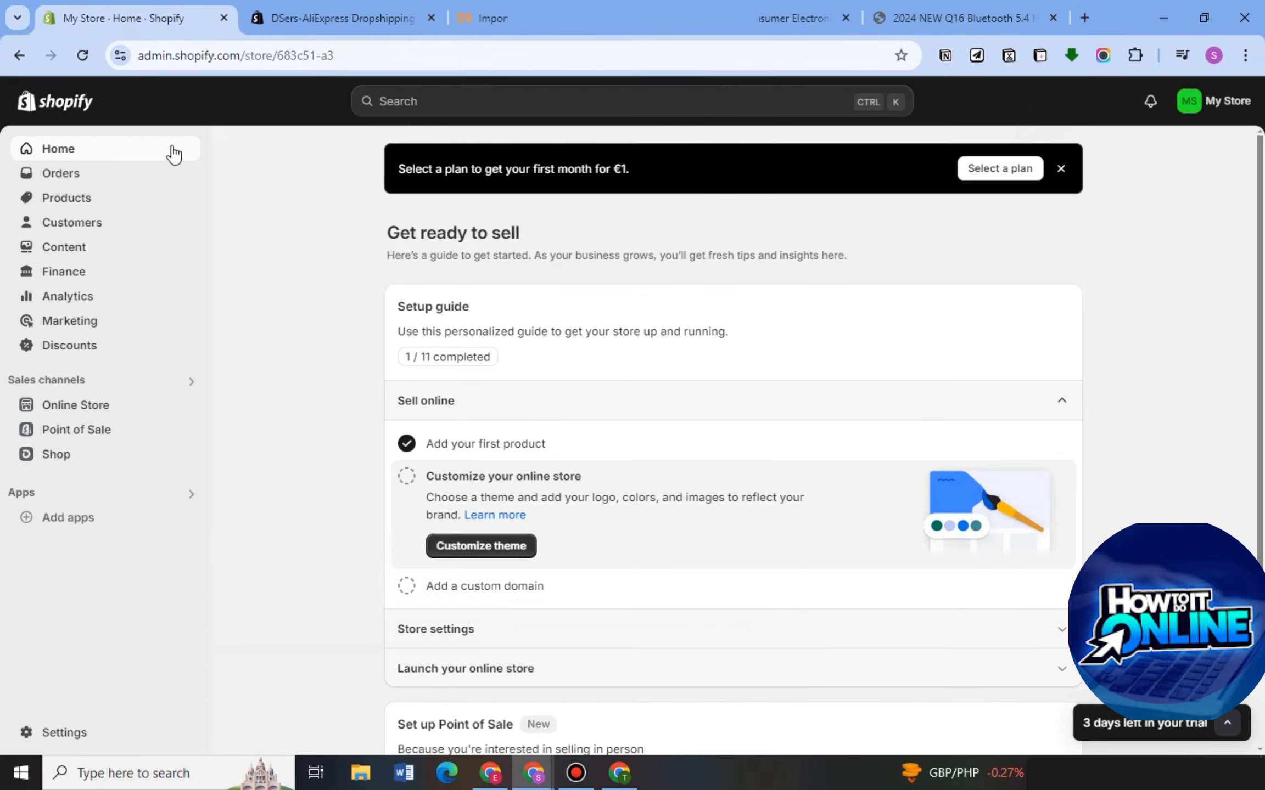
left_click(85, 204)
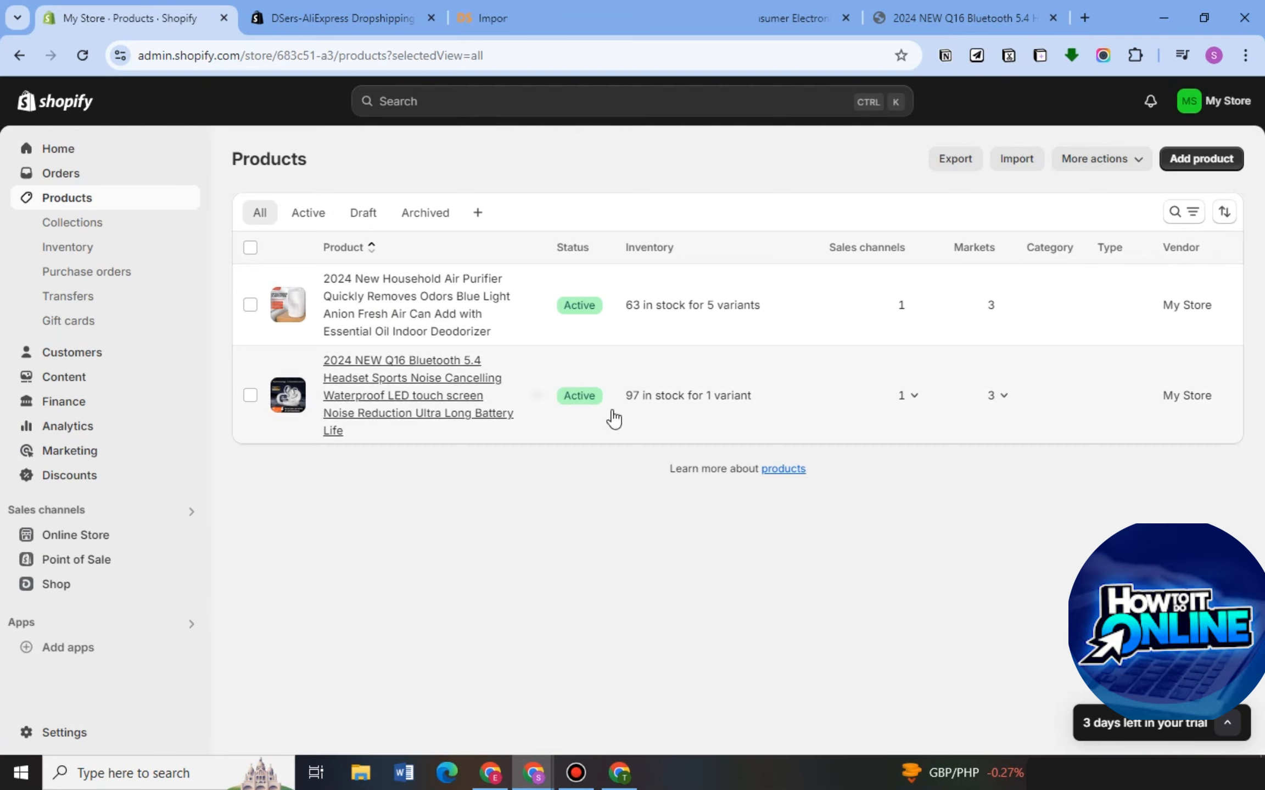
left_click(477, 416)
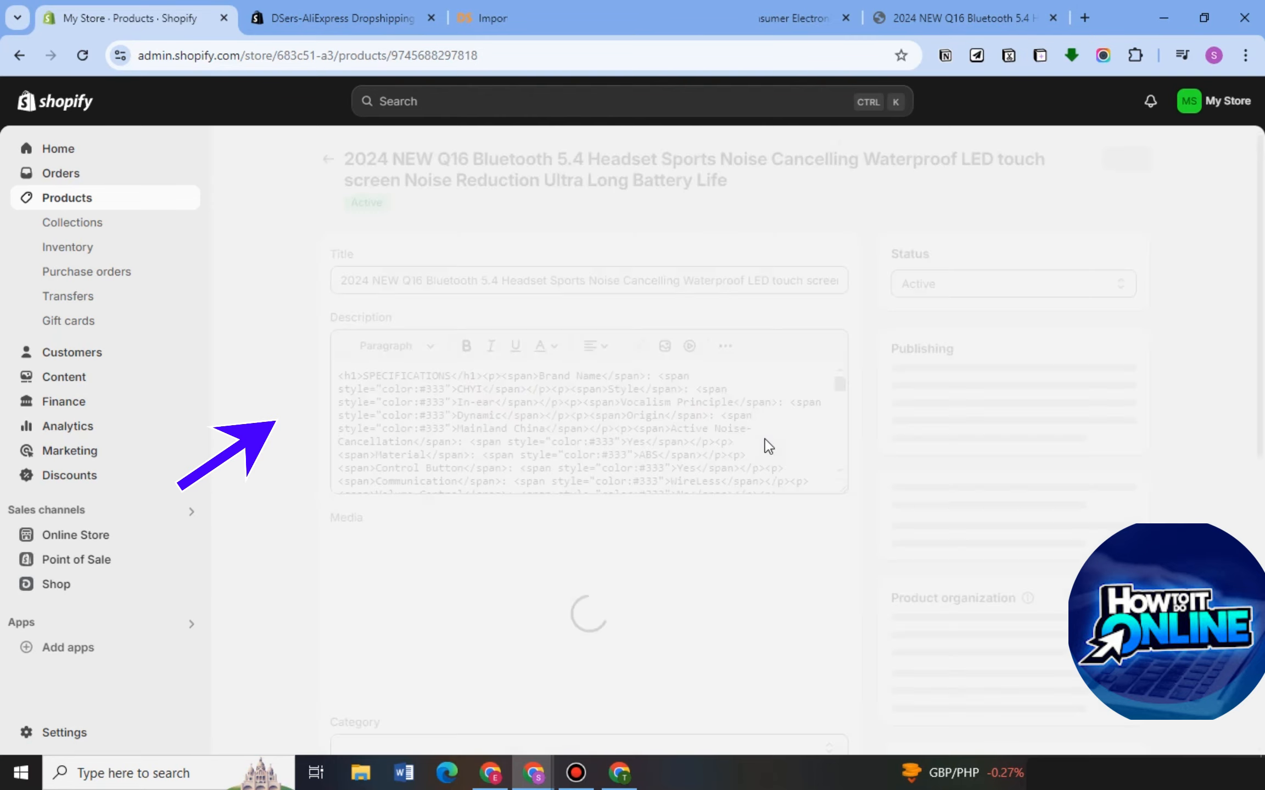
scroll(939, 517, "down", 6)
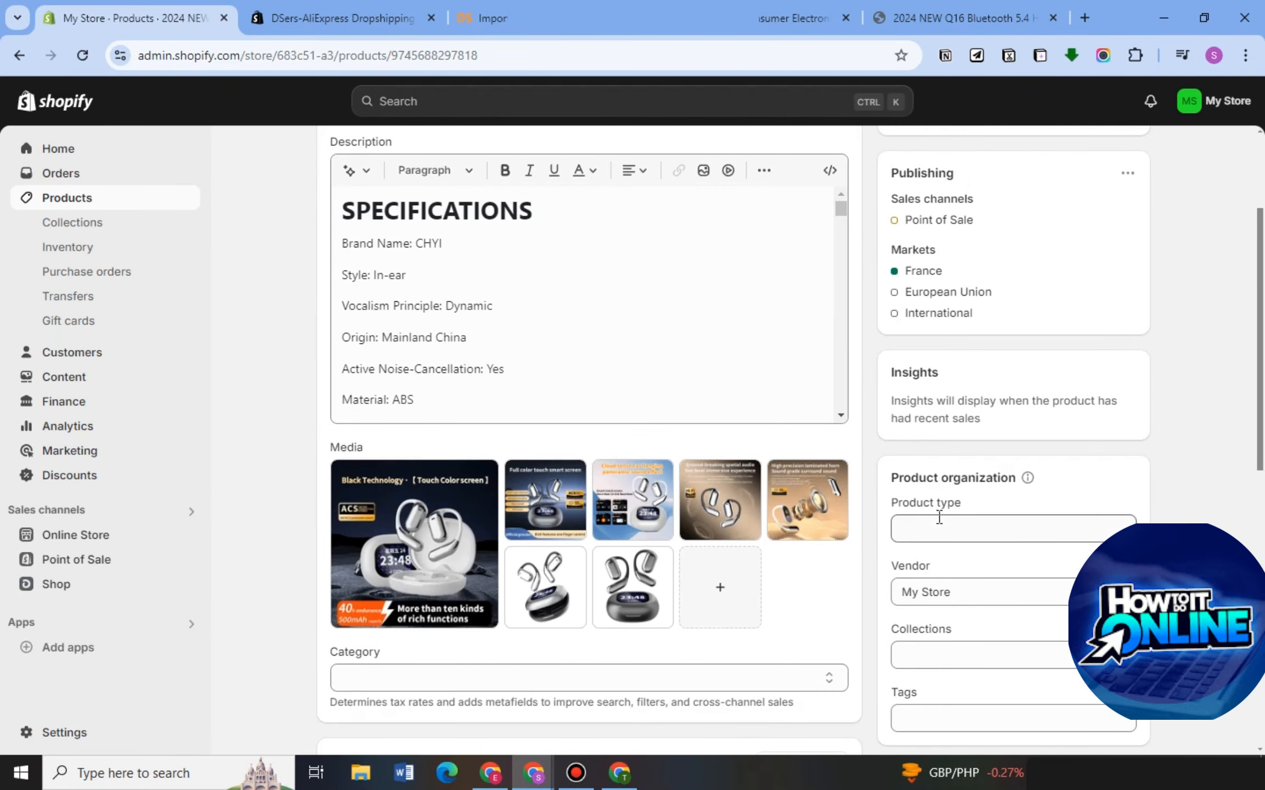